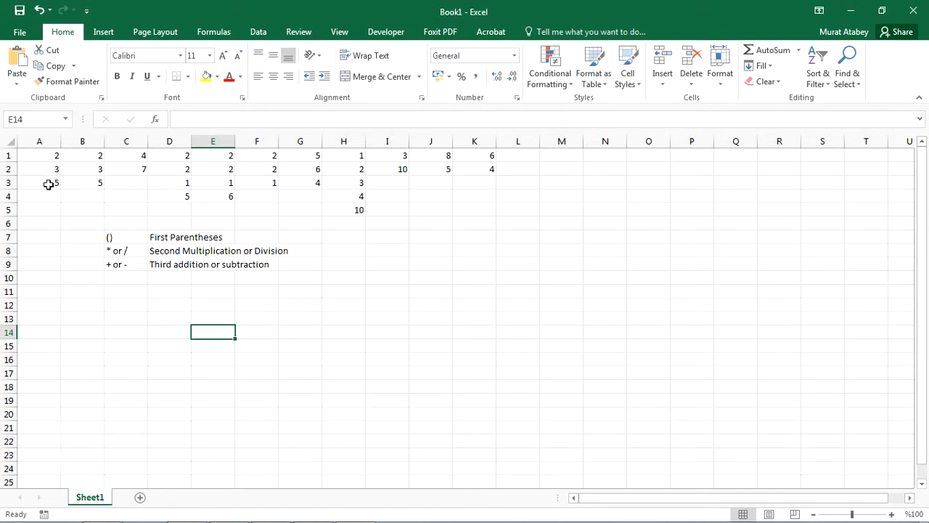
Compare the addition formulas in cells A3 and B3, highlighting each formula in full
{"action": "left_click", "coordinate": [47, 184]}
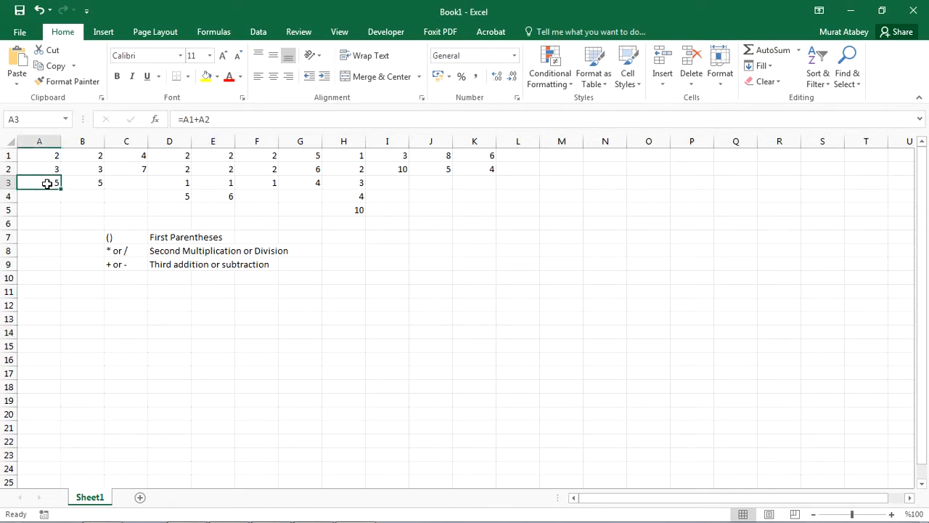
{"action": "left_click", "coordinate": [93, 187]}
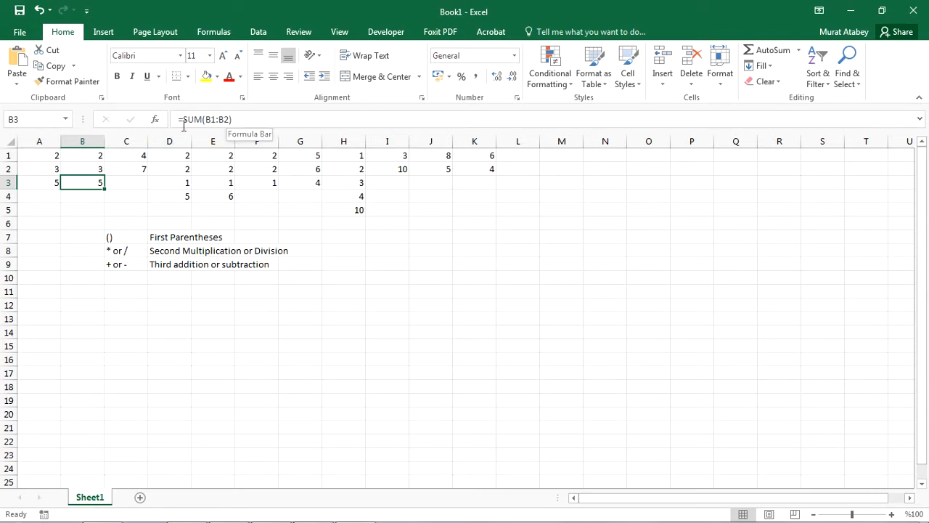
{"action": "left_click", "coordinate": [44, 184]}
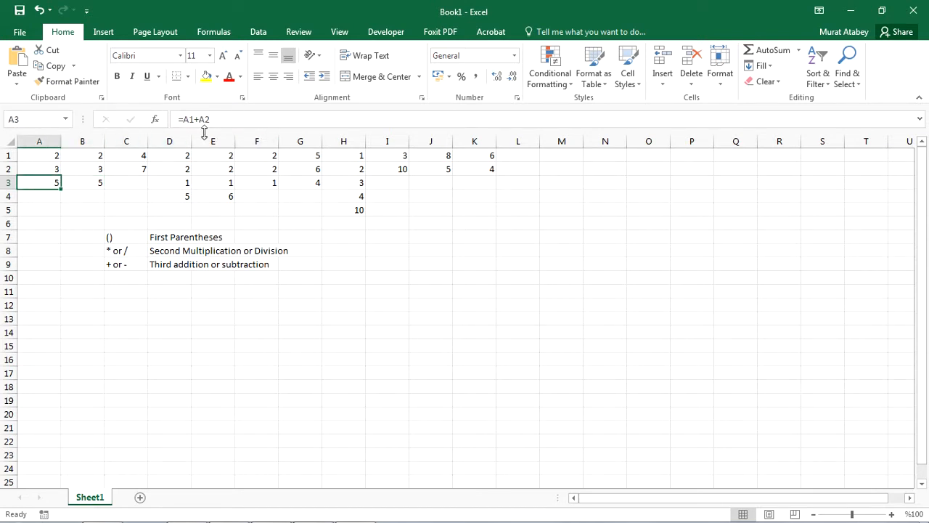
{"action": "left_click_drag", "start_coordinate": [216, 120], "coordinate": [180, 120]}
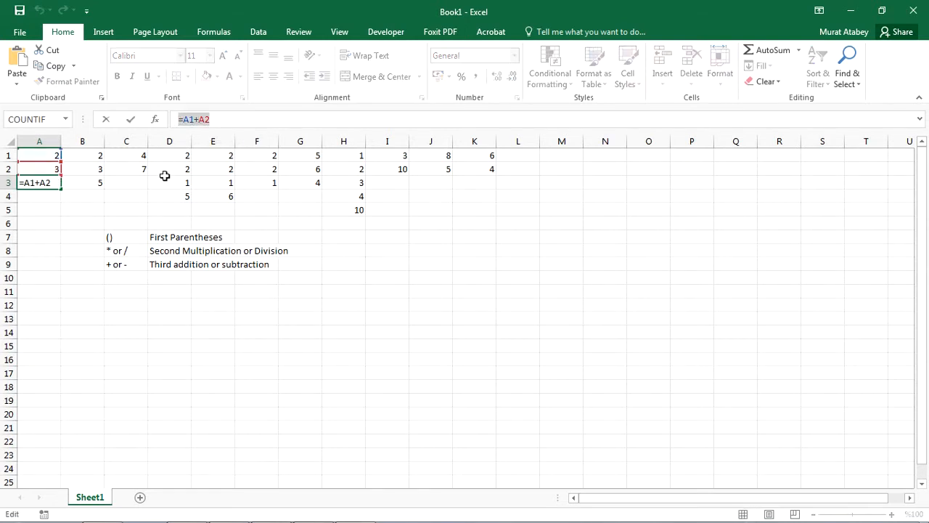
{"action": "key", "text": "Escape"}
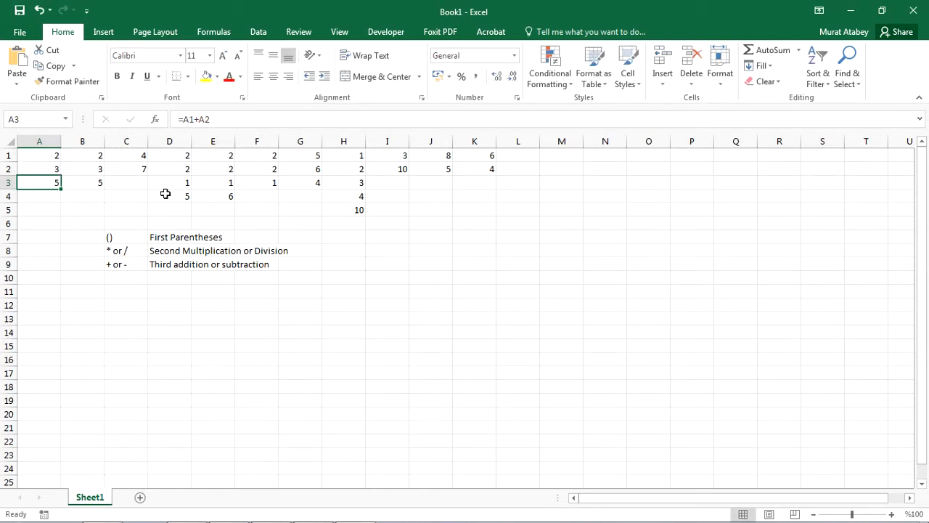
{"action": "left_click", "coordinate": [86, 184]}
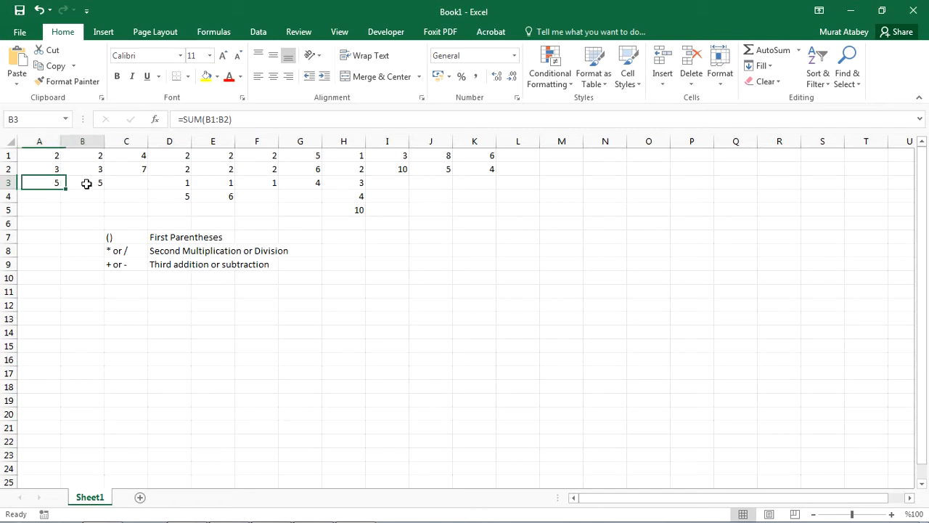
{"action": "left_click", "coordinate": [247, 119]}
{"action": "left_click_drag", "start_coordinate": [246, 119], "coordinate": [178, 120]}
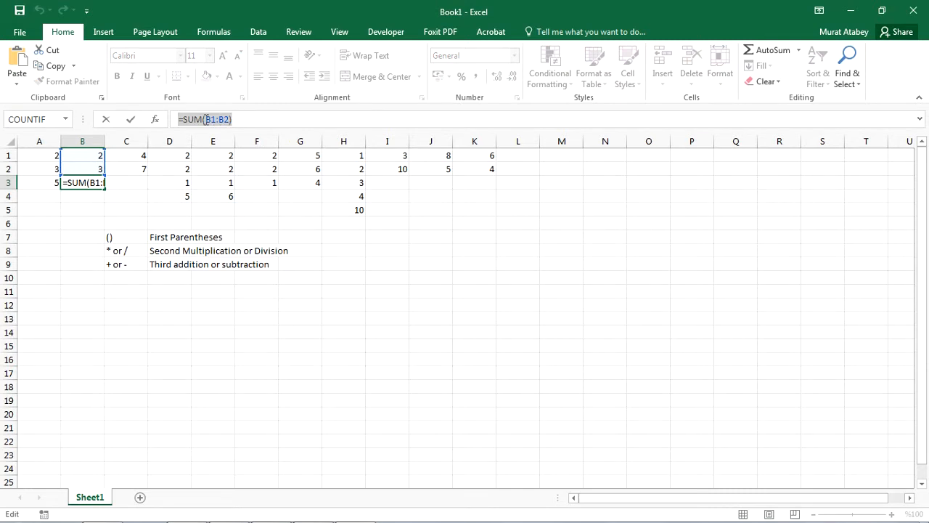
{"action": "key", "text": "Escape"}
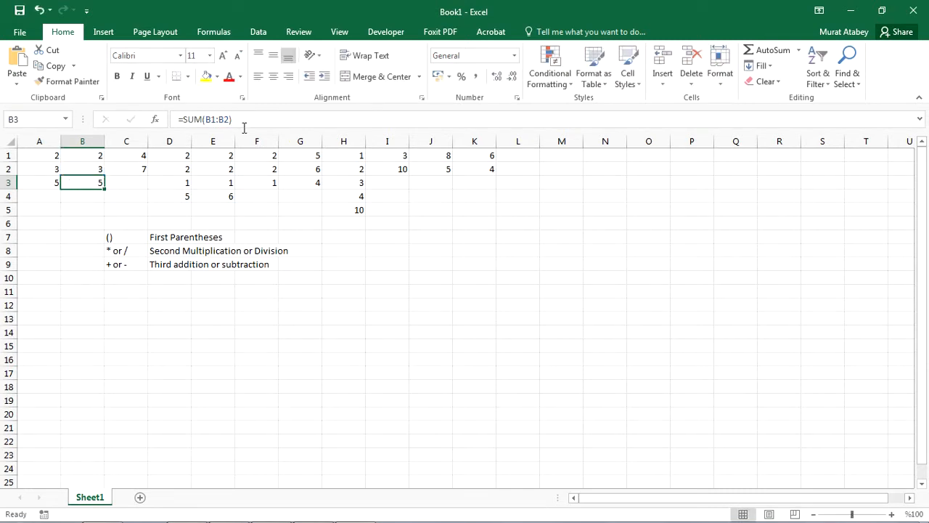
Enter the formula =C1+C2 in cell C3
{"action": "left_click", "coordinate": [137, 183]}
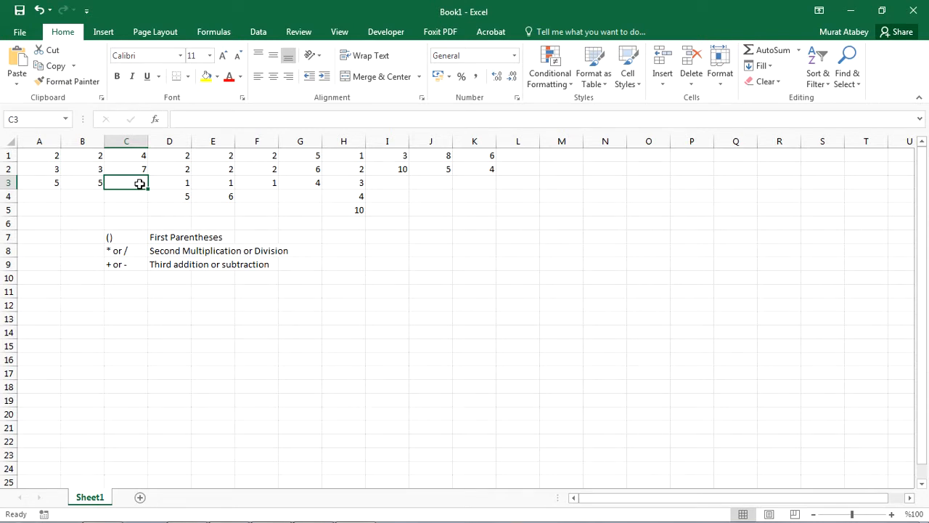
{"action": "type", "text": "="}
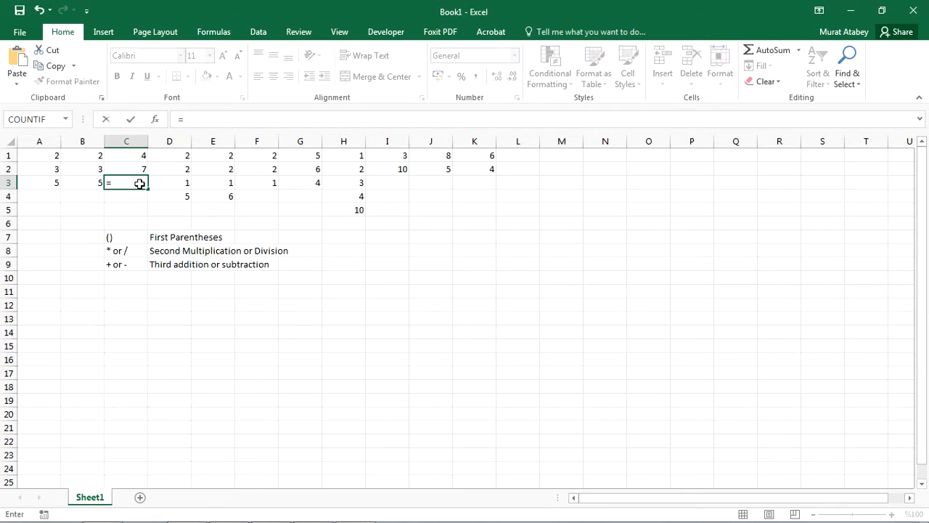
{"action": "type", "text": "C1+C"}
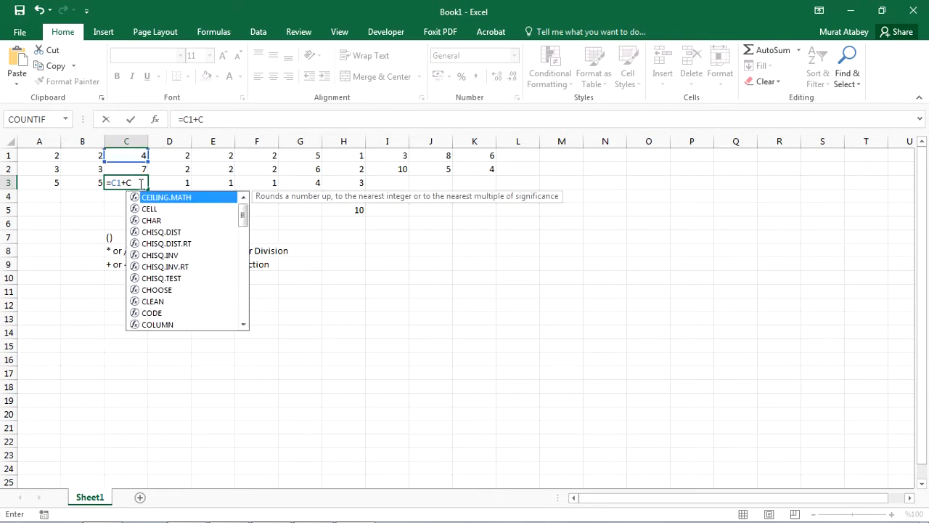
{"action": "type", "text": "2"}
{"action": "key", "text": "Return"}
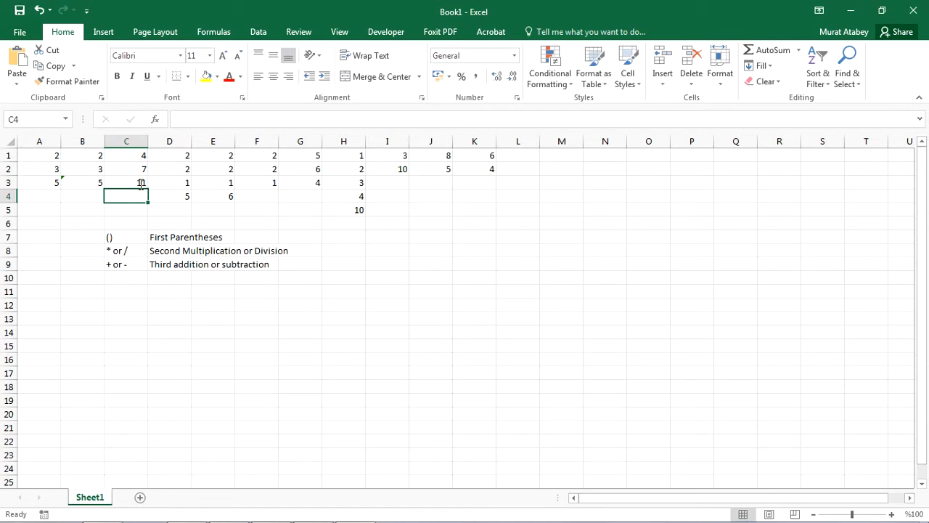
Clear the formula in C3 back to the equals sign and rebuild it as =C1+C2 by picking the referenced cells on the sheet
{"action": "left_click", "coordinate": [142, 180]}
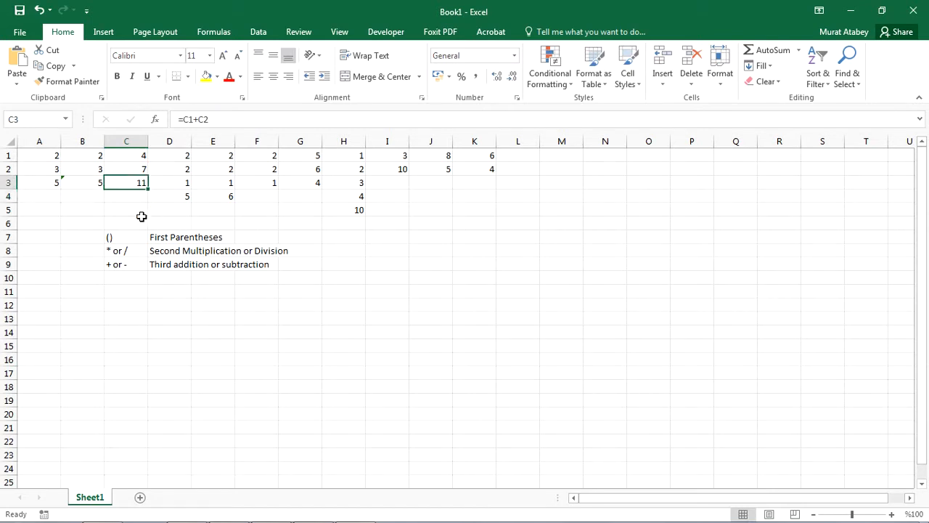
{"action": "key", "text": "F2"}
{"action": "key", "text": "BackSpace"}
{"action": "key", "text": "BackSpace"}
{"action": "key", "text": "BackSpace"}
{"action": "key", "text": "BackSpace"}
{"action": "key", "text": "BackSpace"}
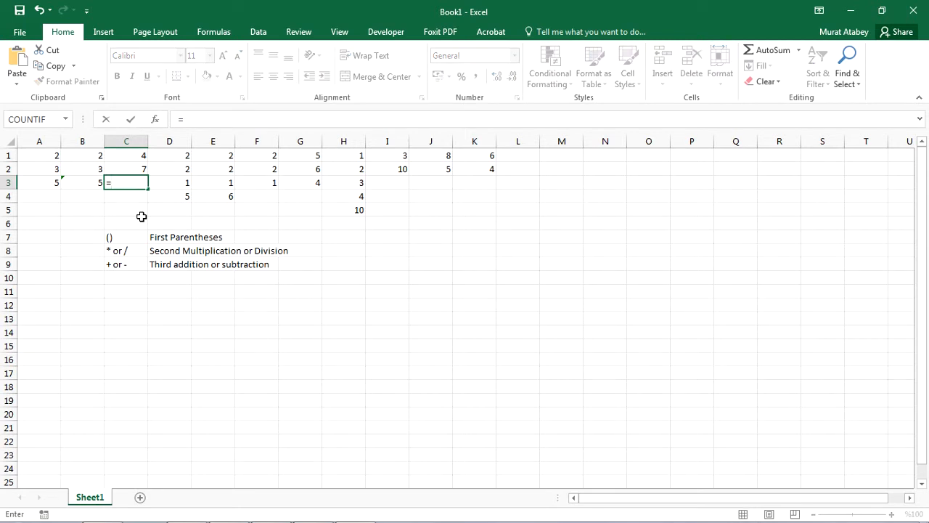
{"action": "left_click", "coordinate": [126, 154]}
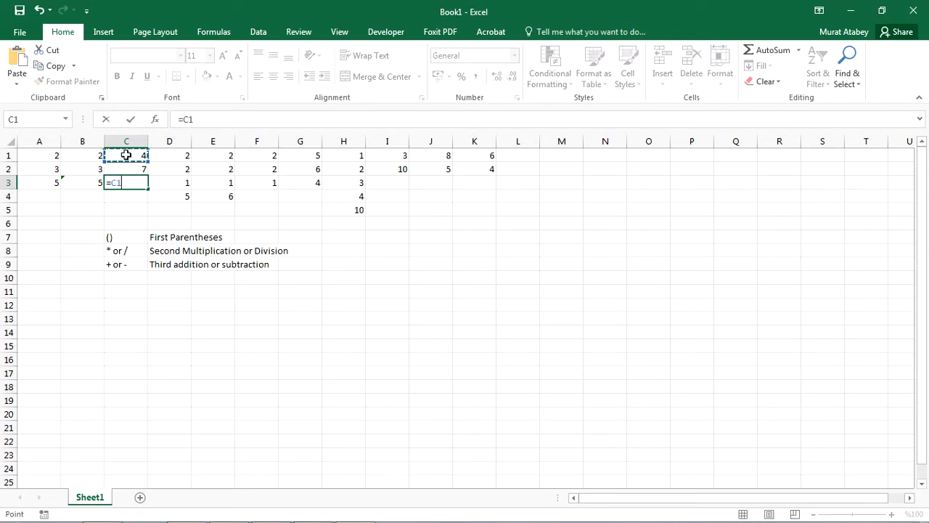
{"action": "type", "text": "+"}
{"action": "left_click", "coordinate": [125, 169]}
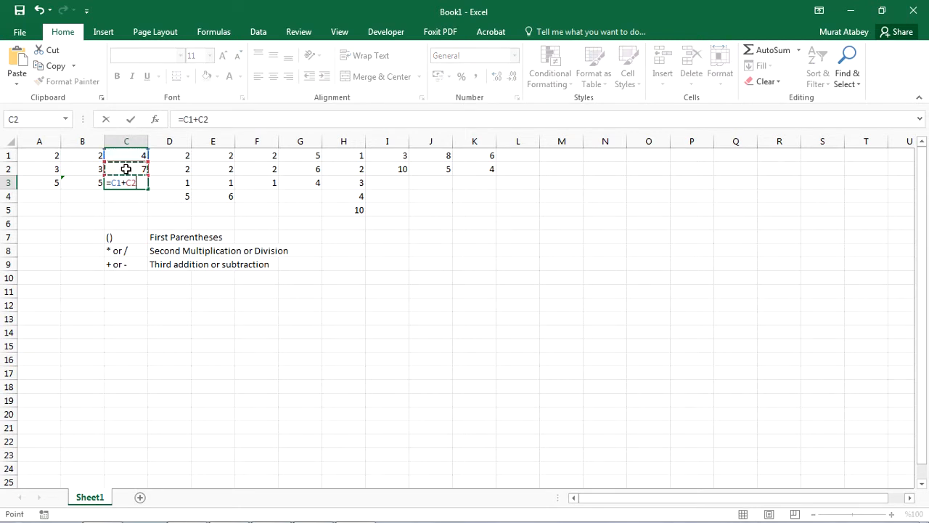
{"action": "key", "text": "Return"}
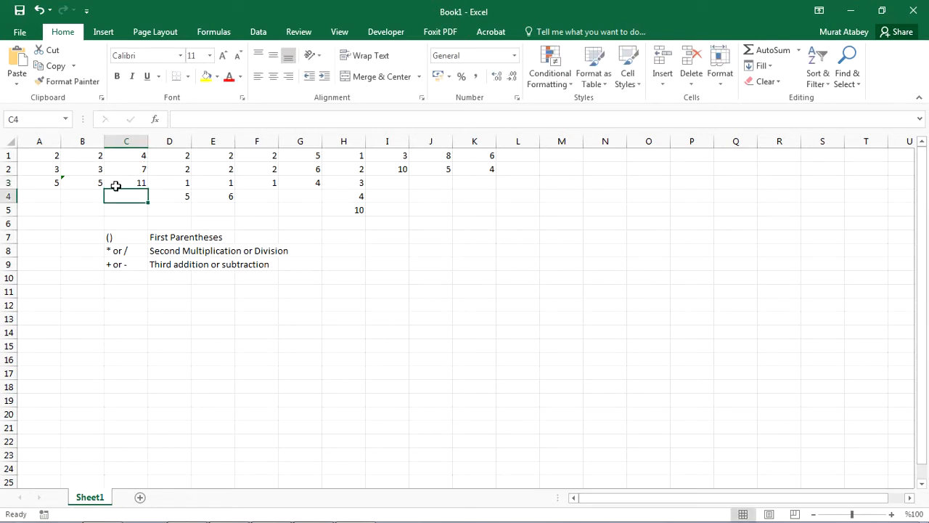
Review the formula in C3 and change the value in cell C1 to 3
{"action": "left_click", "coordinate": [127, 182]}
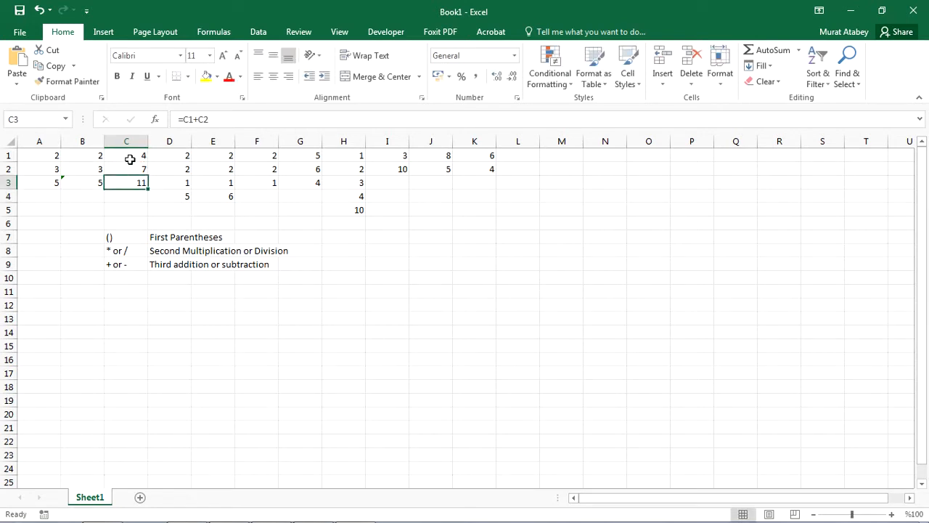
{"action": "left_click", "coordinate": [130, 158]}
{"action": "type", "text": "3"}
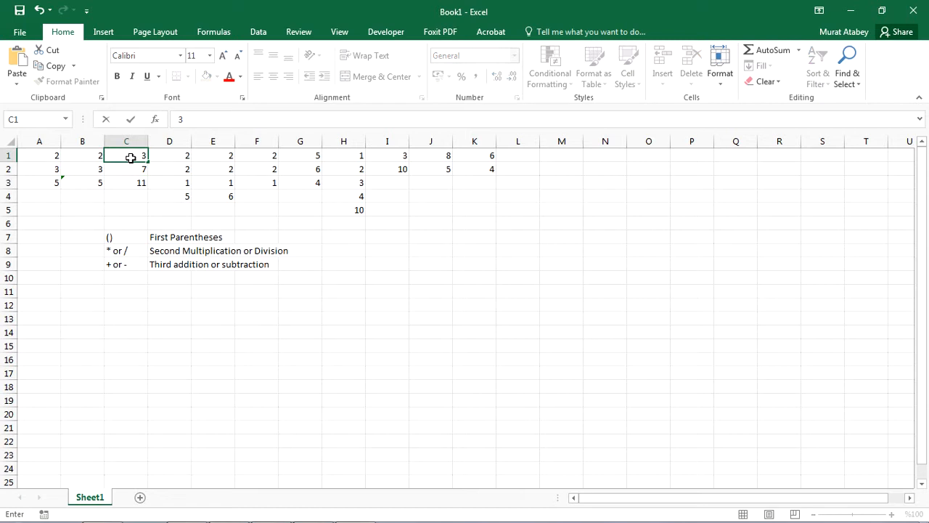
{"action": "key", "text": "Return"}
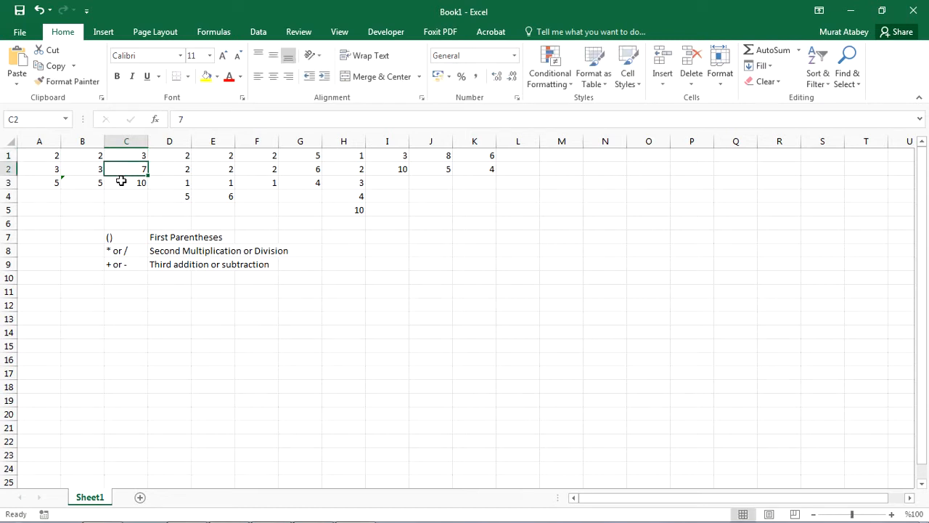
Replace the plus sign in C3's formula with a minus sign so it reads =C1-C2, and check the cell
{"action": "left_click", "coordinate": [121, 181]}
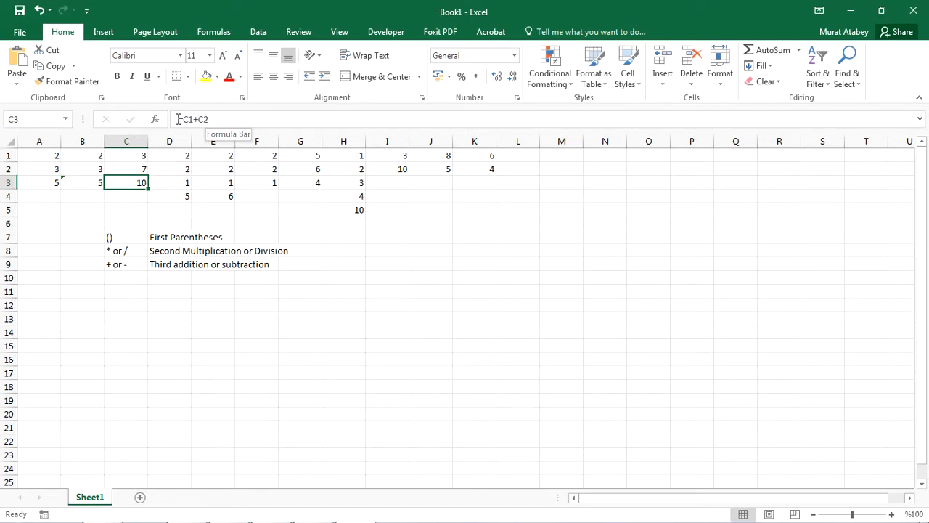
{"action": "left_click", "coordinate": [207, 119]}
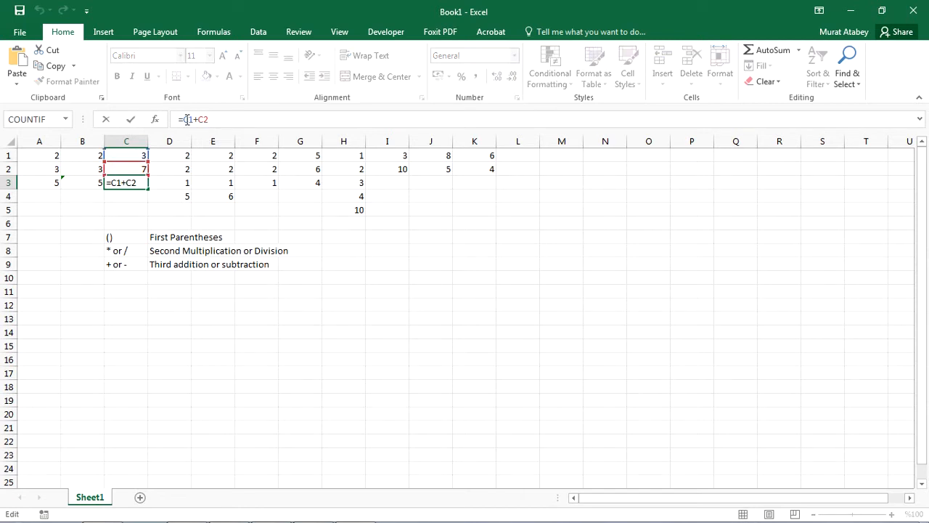
{"action": "left_click", "coordinate": [198, 119]}
{"action": "key", "text": "BackSpace"}
{"action": "type", "text": "-"}
{"action": "key", "text": "Return"}
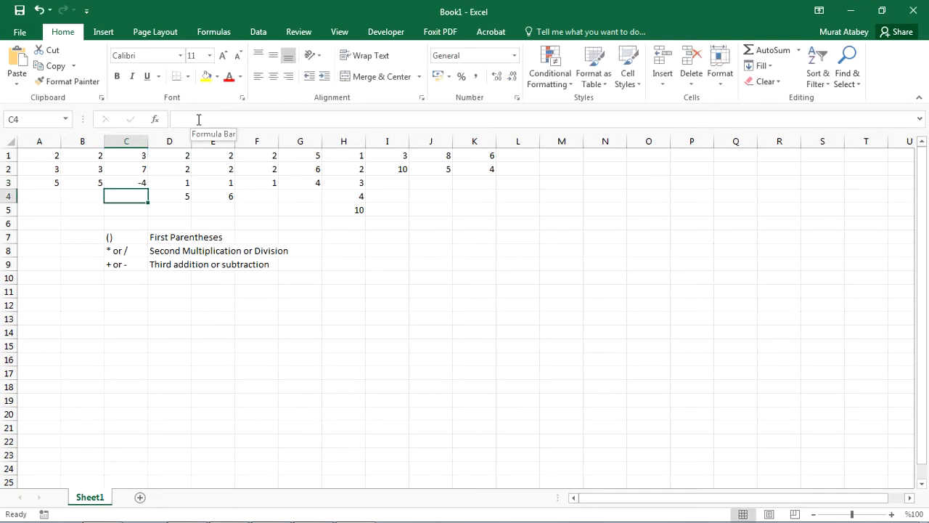
{"action": "left_click", "coordinate": [135, 182]}
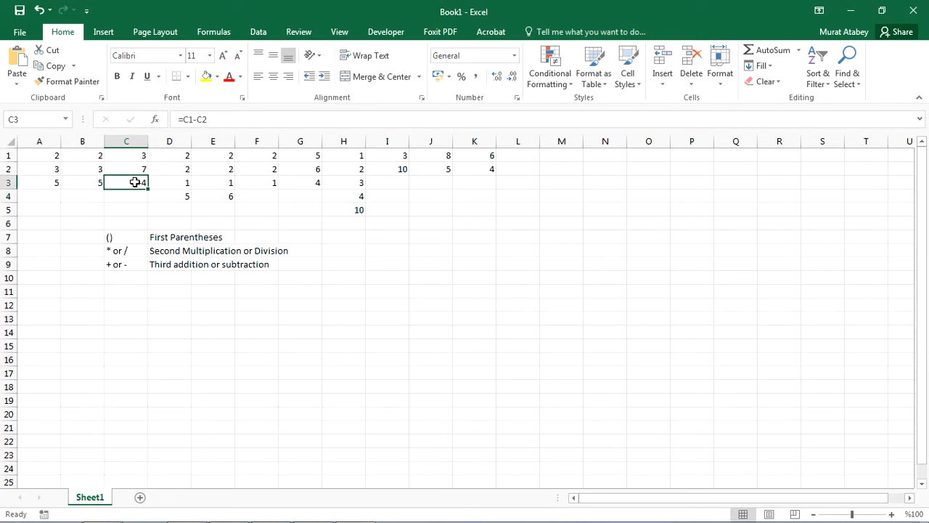
Examine the order-of-operations notes in rows 7 to 9, covering parentheses, multiplication or division, and addition or subtraction
{"action": "left_click", "coordinate": [167, 209]}
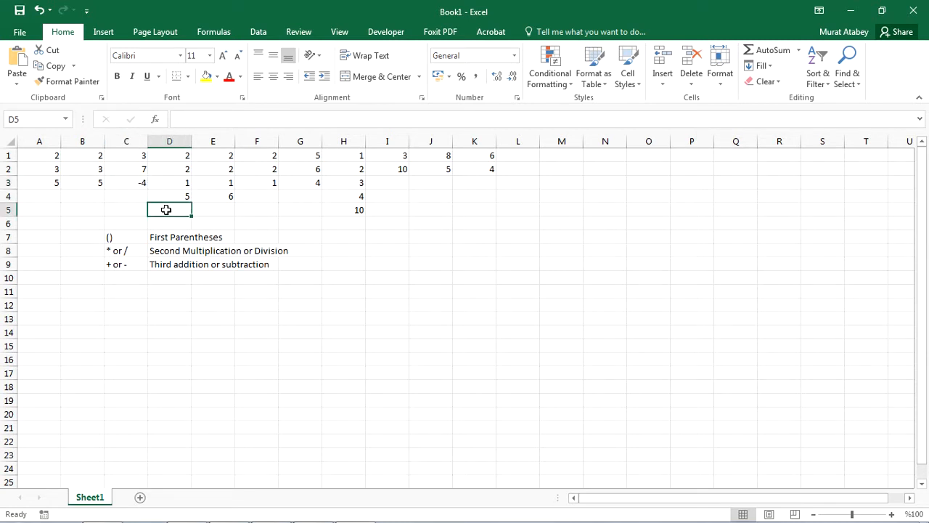
{"action": "left_click", "coordinate": [127, 238]}
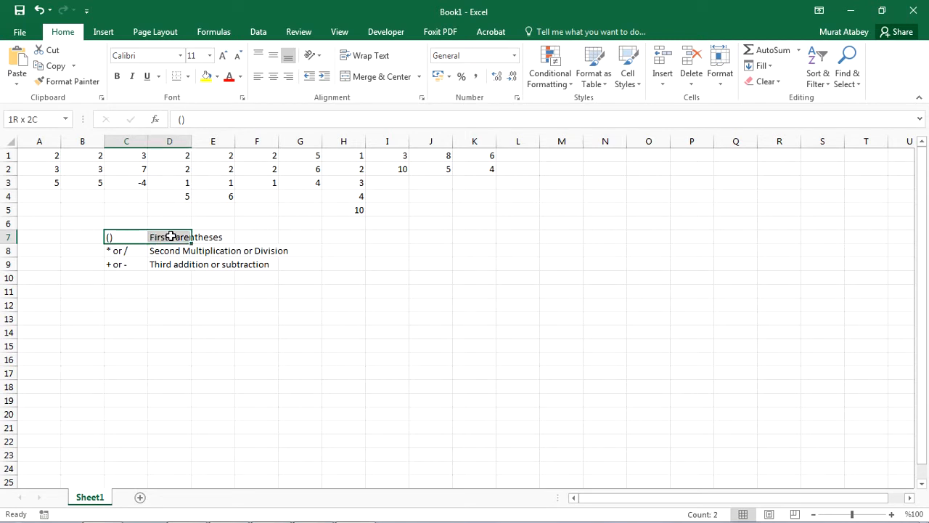
{"action": "left_click_drag", "start_coordinate": [138, 236], "coordinate": [172, 237]}
{"action": "left_click_drag", "start_coordinate": [120, 250], "coordinate": [157, 249]}
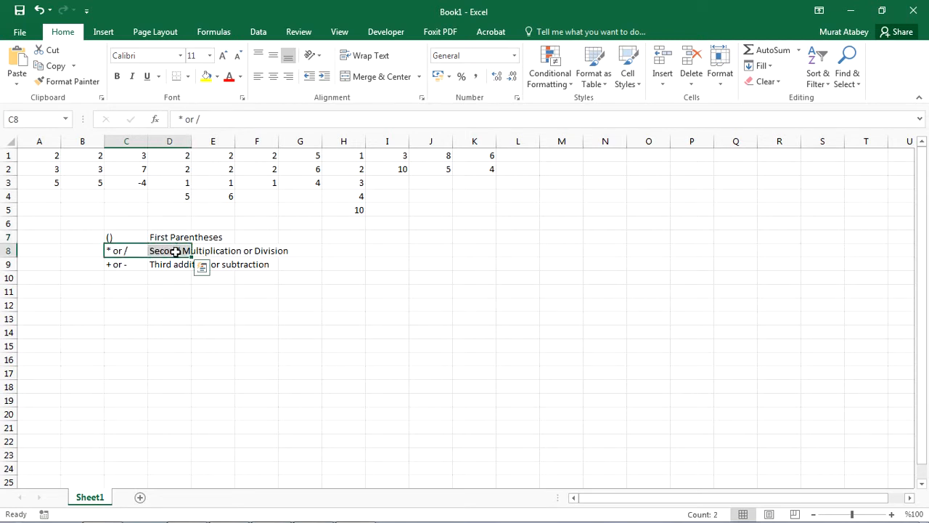
{"action": "left_click", "coordinate": [144, 291]}
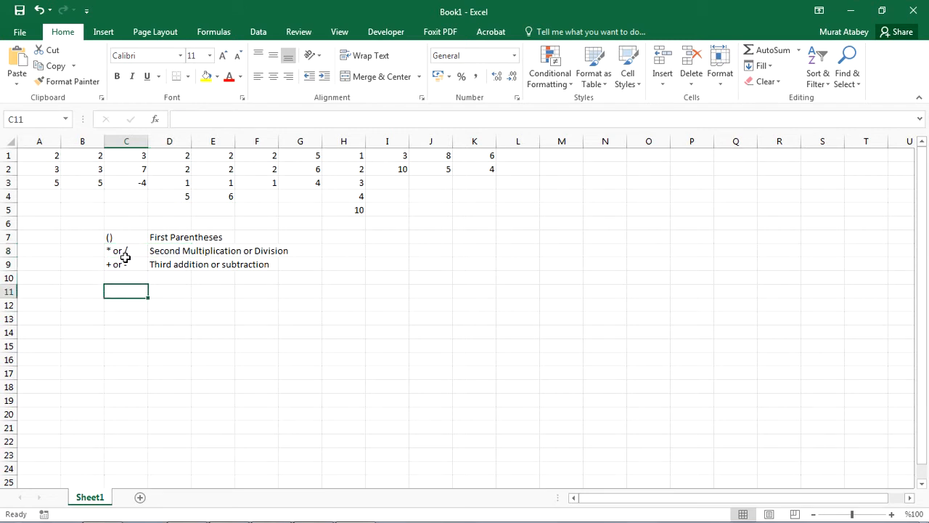
{"action": "left_click_drag", "start_coordinate": [162, 263], "coordinate": [124, 264]}
{"action": "left_click", "coordinate": [129, 274]}
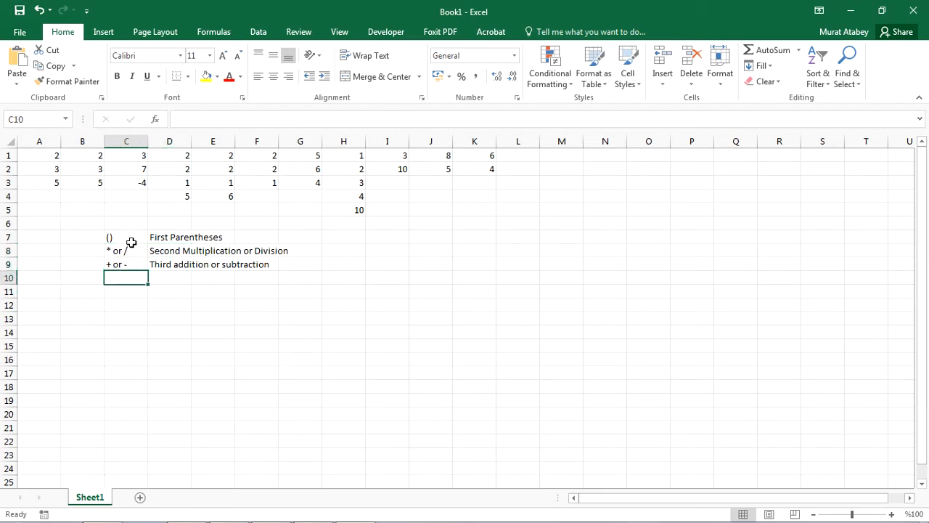
Examine the formula in D4, first the product D1*D2 and the added D3, leaving it unedited
{"action": "left_click", "coordinate": [176, 197]}
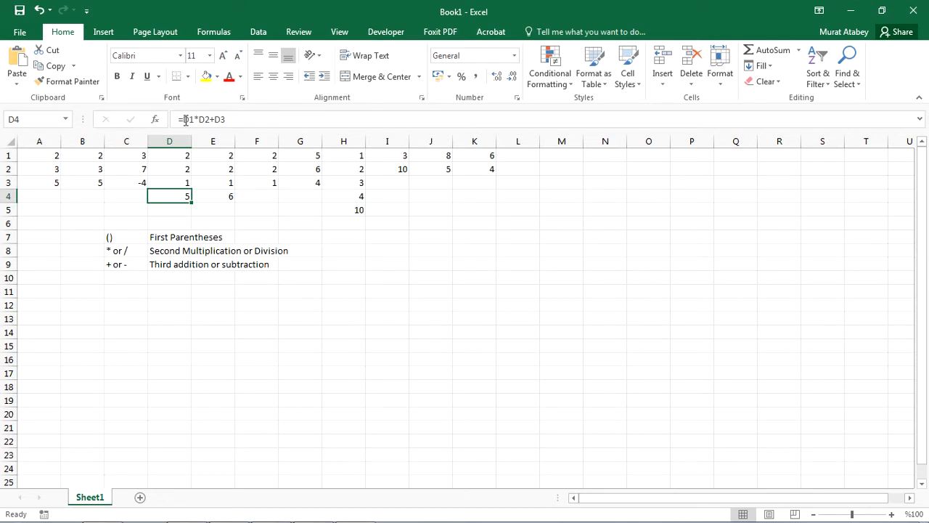
{"action": "left_click_drag", "start_coordinate": [186, 120], "coordinate": [208, 120]}
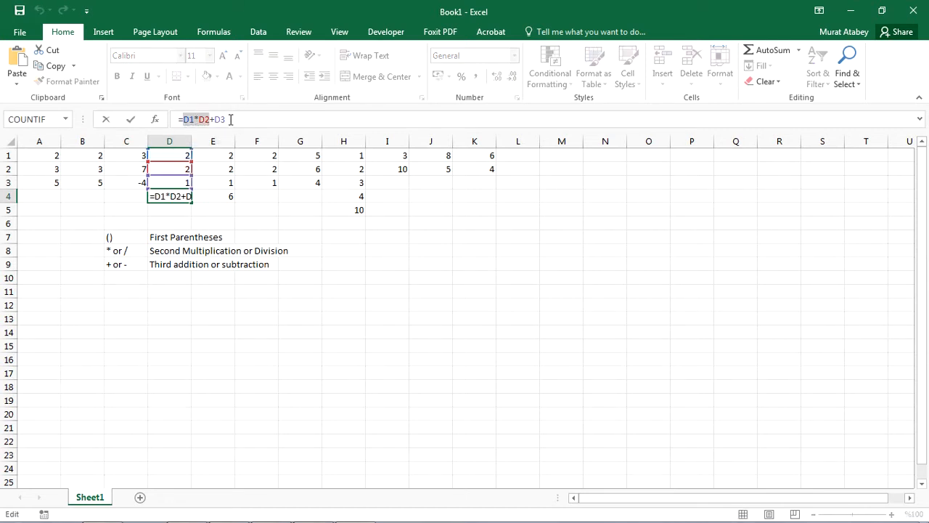
{"action": "left_click_drag", "start_coordinate": [227, 119], "coordinate": [216, 120]}
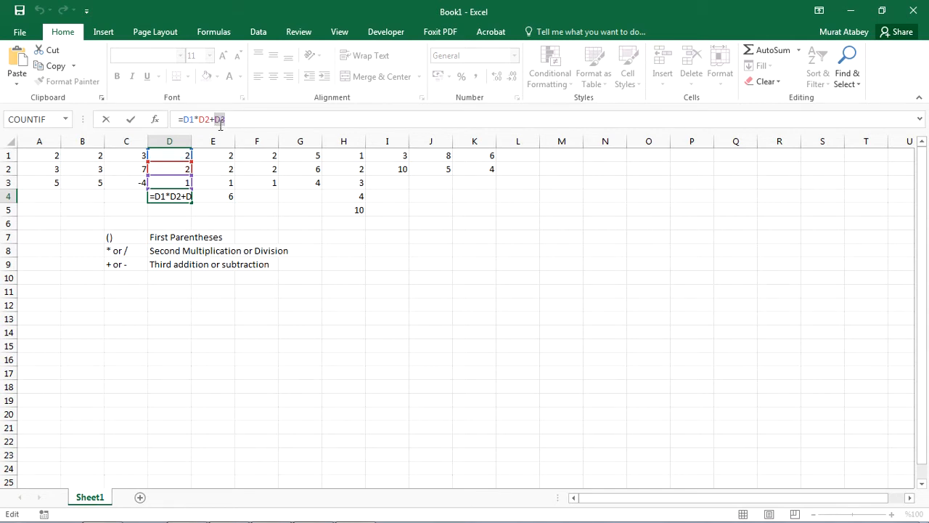
{"action": "key", "text": "Escape"}
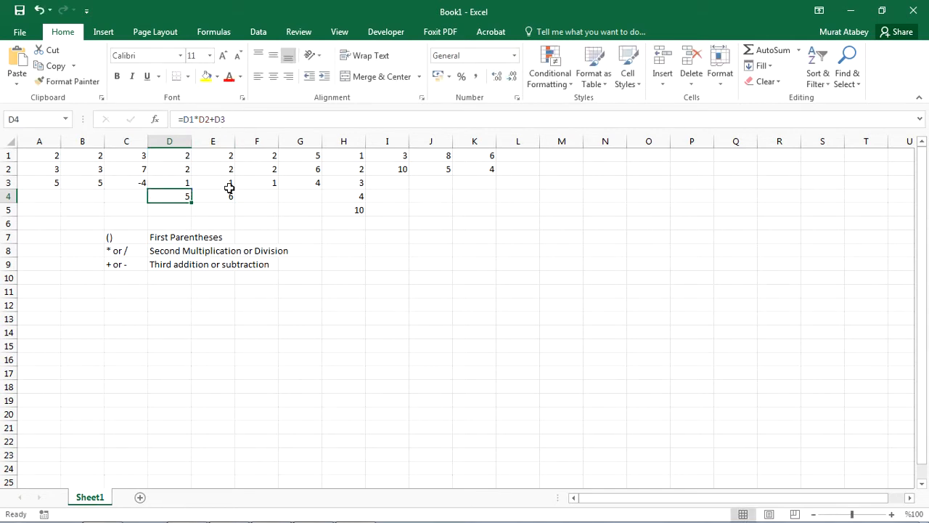
Examine the formula in E4, focusing on the parenthesized sum E2+E3 and the multiplier E1
{"action": "left_click", "coordinate": [225, 197]}
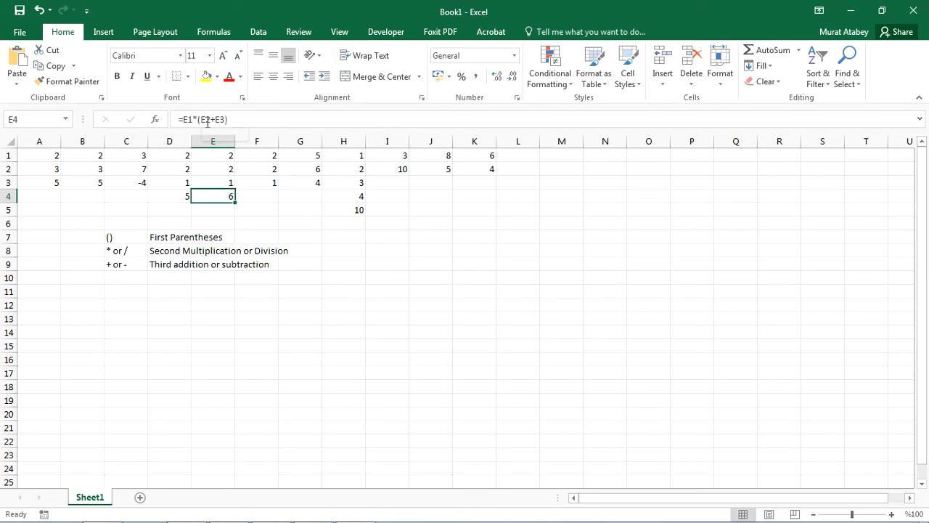
{"action": "left_click_drag", "start_coordinate": [201, 120], "coordinate": [224, 122]}
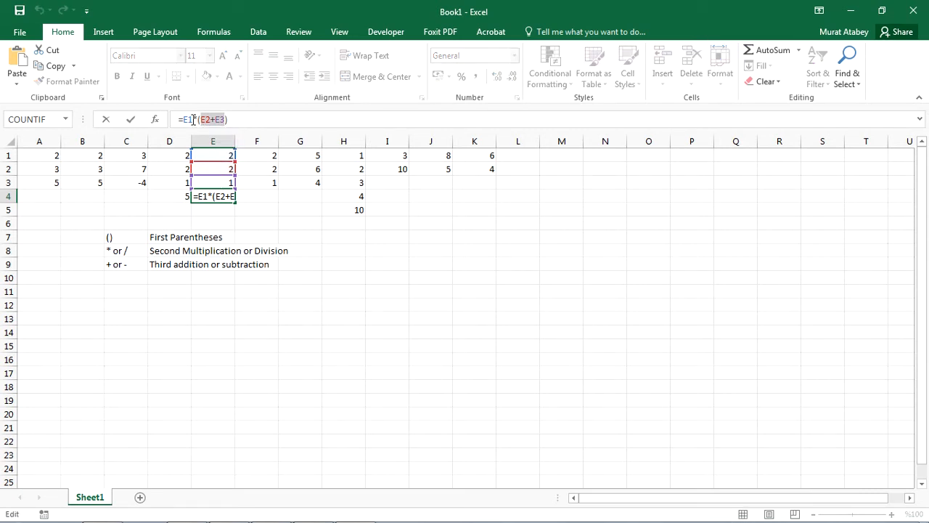
{"action": "left_click_drag", "start_coordinate": [195, 120], "coordinate": [185, 120]}
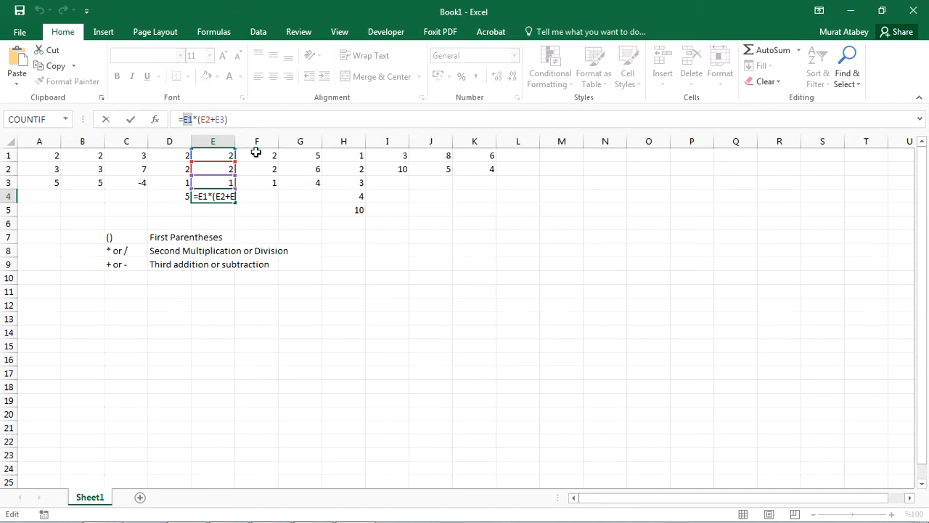
{"action": "key", "text": "Escape"}
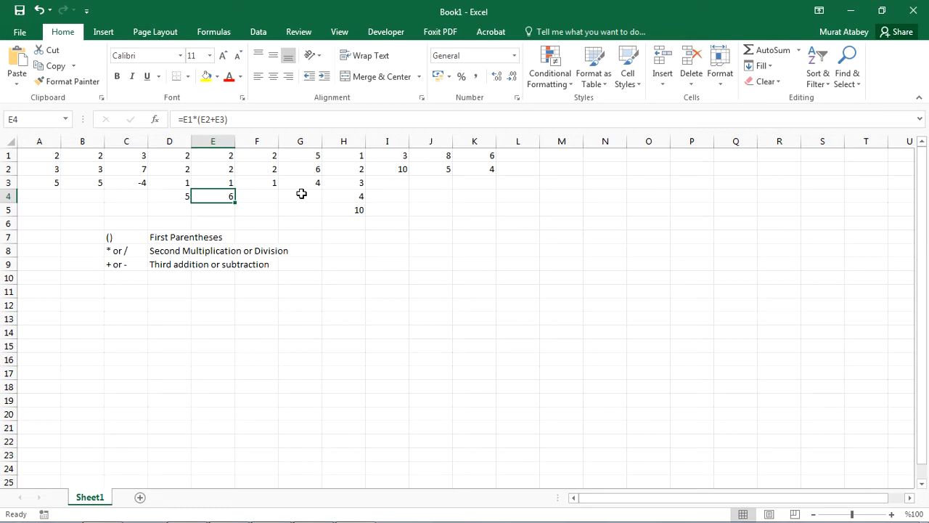
Enter the formula =F1*(F2+F3) in cell F4, picking the referenced cells on the sheet
{"action": "left_click", "coordinate": [264, 196]}
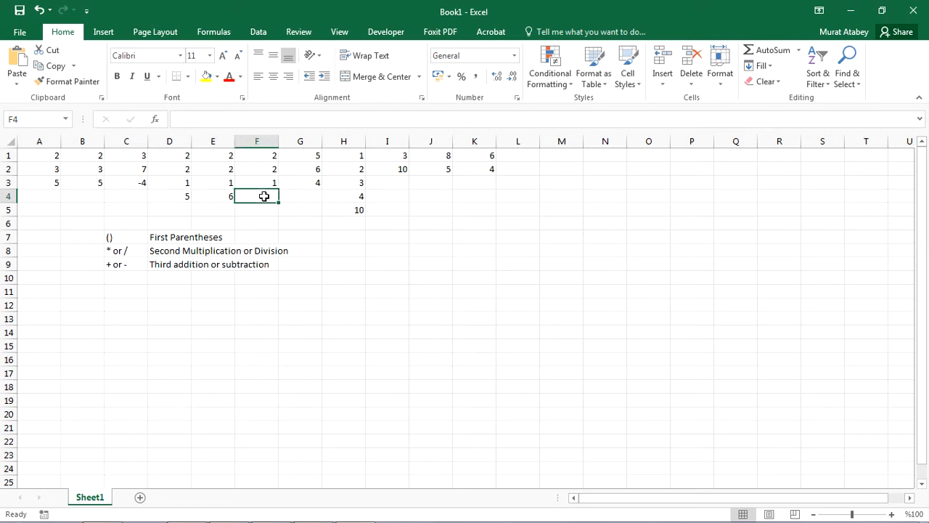
{"action": "type", "text": "="}
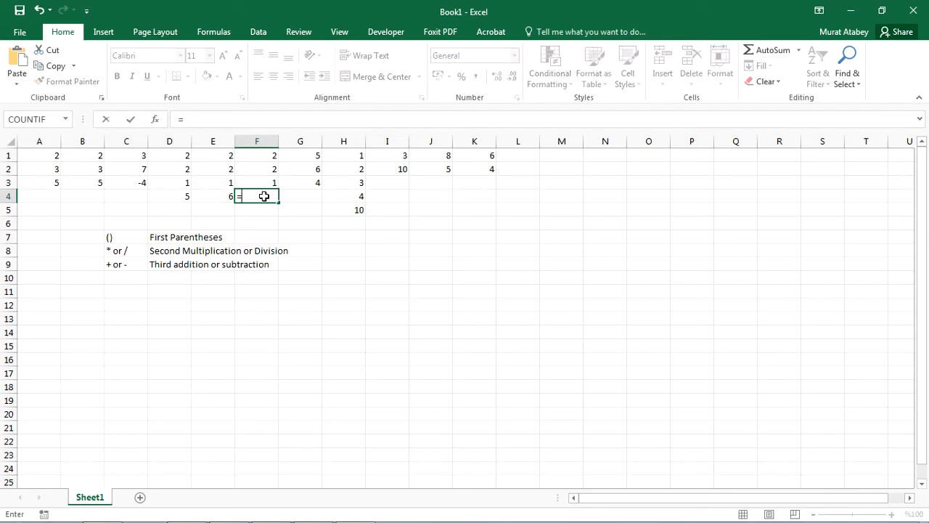
{"action": "left_click", "coordinate": [269, 156]}
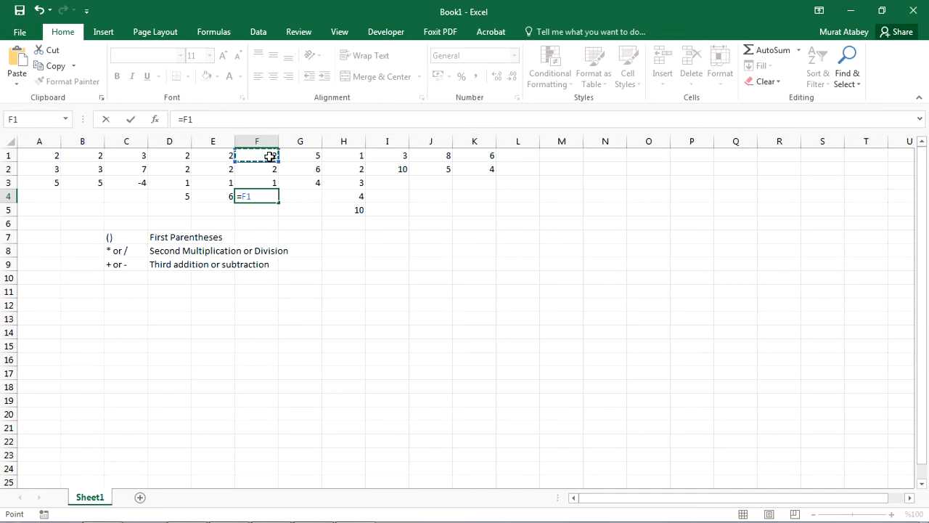
{"action": "type", "text": "*"}
{"action": "left_click", "coordinate": [260, 168]}
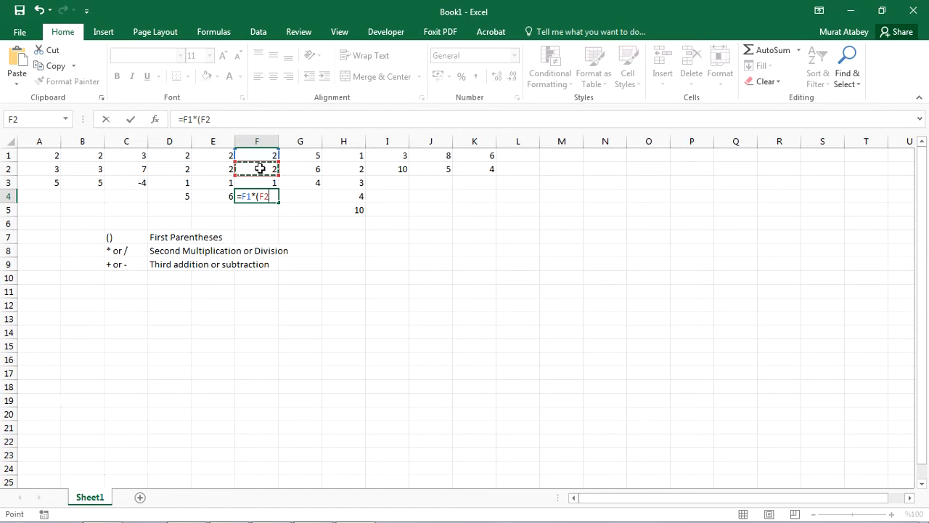
{"action": "type", "text": "+"}
{"action": "left_click", "coordinate": [253, 180]}
{"action": "type", "text": ")"}
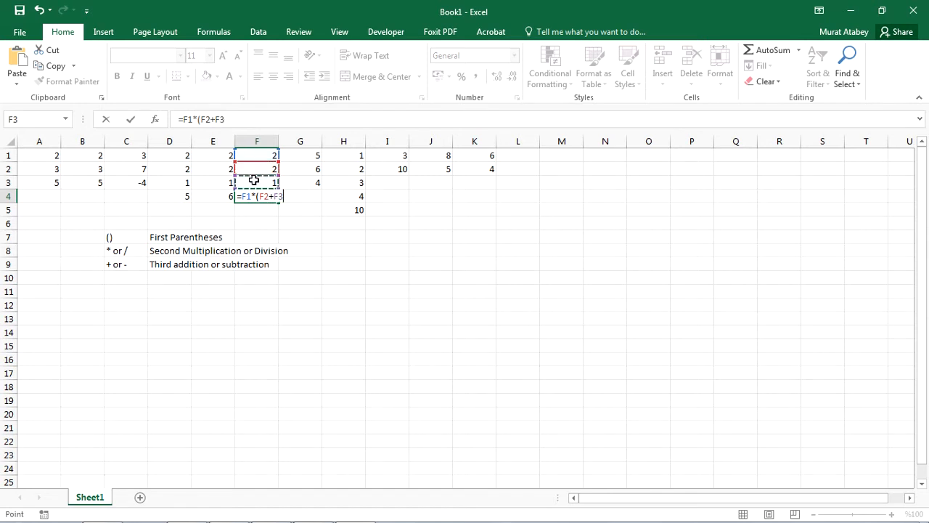
{"action": "key", "text": "Return"}
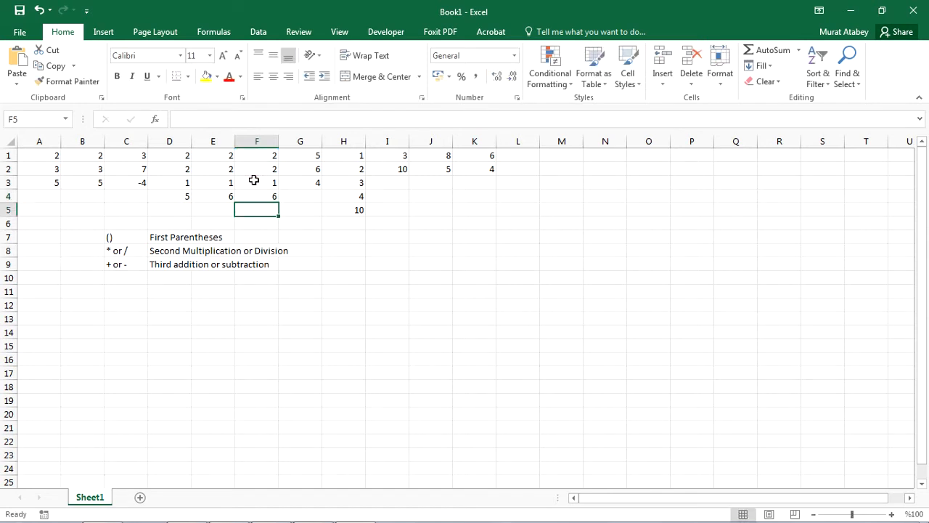
Copy the formula from F4, paste it into G4, and compare the formulas in both cells
{"action": "left_click", "coordinate": [255, 197]}
{"action": "key", "text": "ctrl+c"}
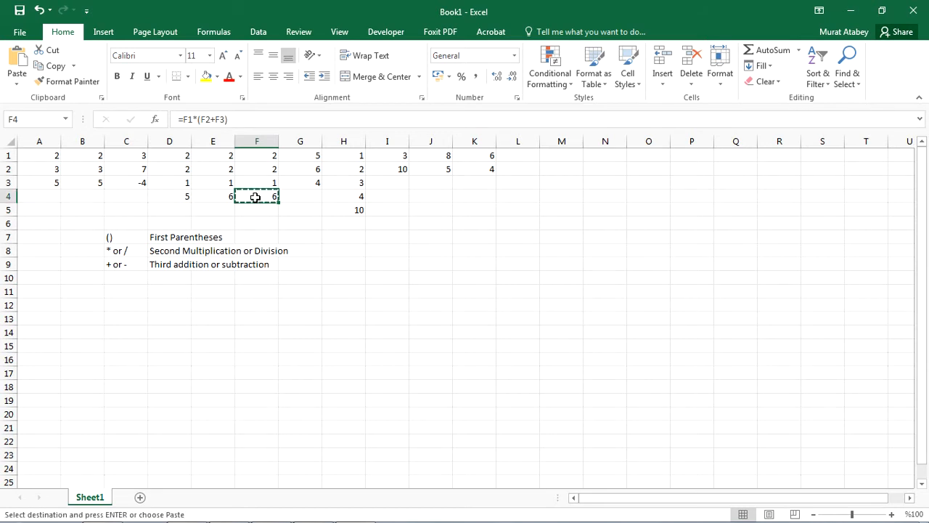
{"action": "left_click", "coordinate": [297, 193]}
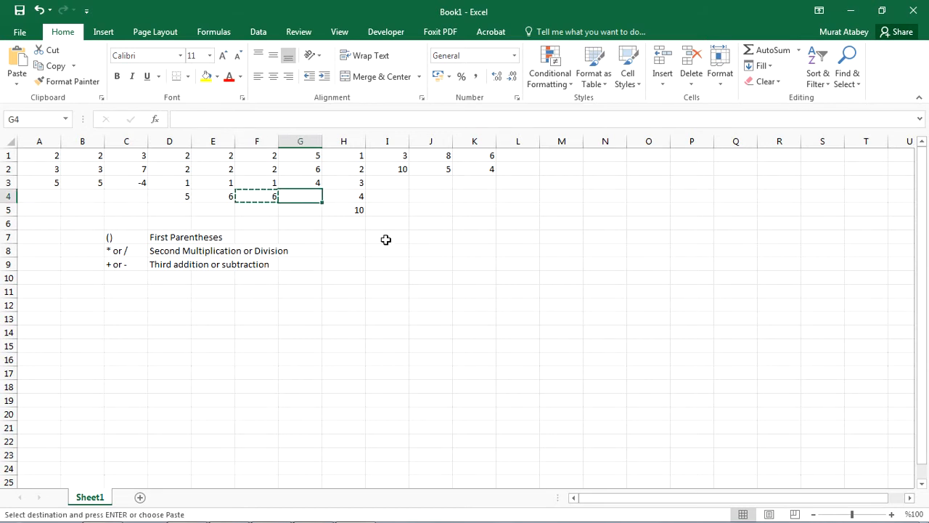
{"action": "key", "text": "ctrl+v"}
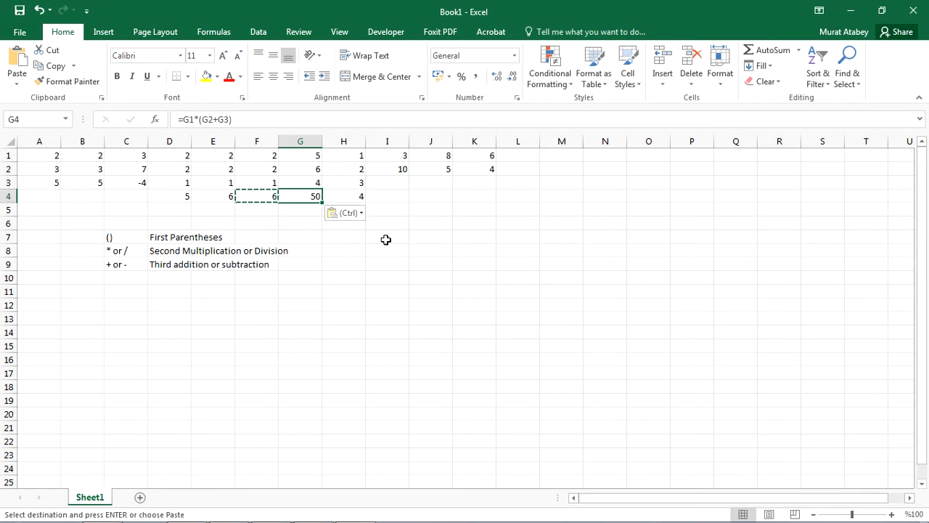
{"action": "key", "text": "Escape"}
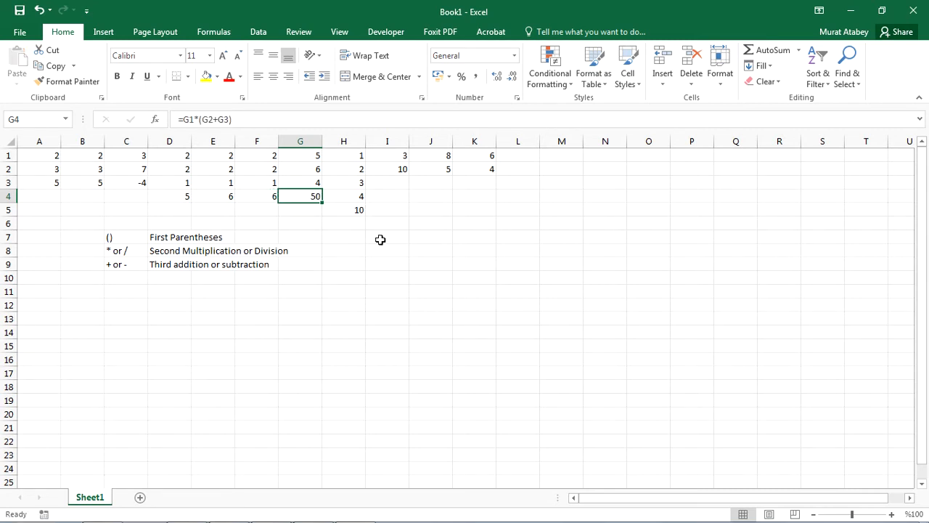
{"action": "left_click", "coordinate": [260, 192]}
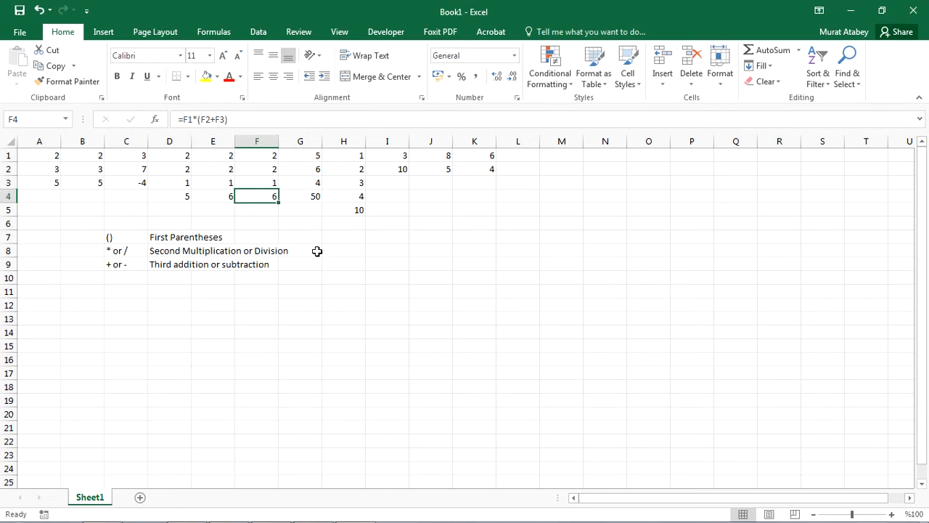
{"action": "left_click", "coordinate": [307, 195]}
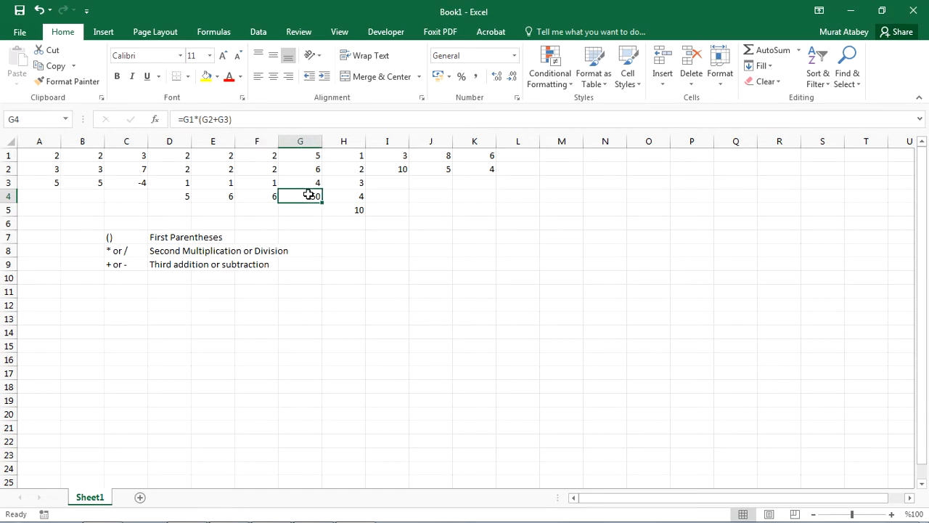
Fill the formula from F4 across into the emptied cell G4 and deselect the range
{"action": "left_click", "coordinate": [267, 195]}
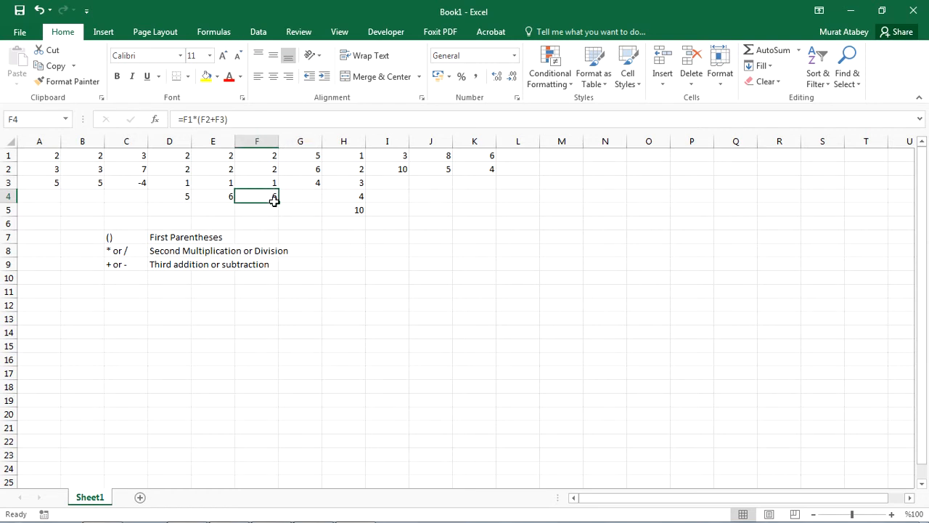
{"action": "left_click_drag", "start_coordinate": [279, 202], "coordinate": [282, 203]}
{"action": "left_click_drag", "start_coordinate": [308, 202], "coordinate": [318, 201]}
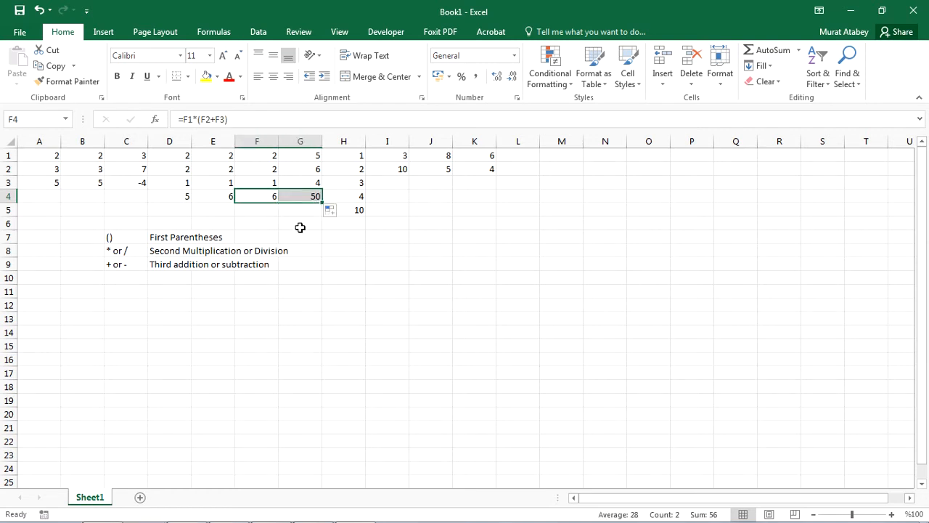
{"action": "key", "text": "Tab"}
{"action": "left_click", "coordinate": [270, 209]}
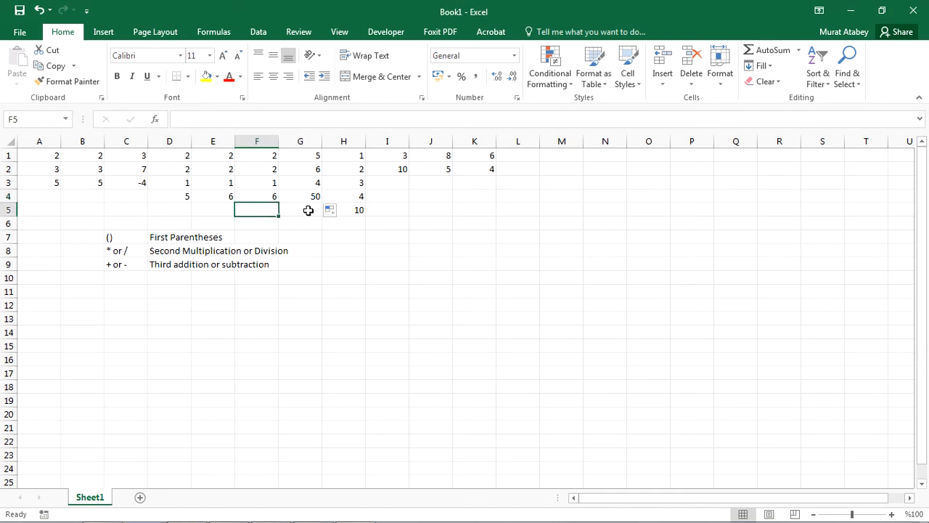
Check which cells the formula in G4 refers to, keeping the formula as it is
{"action": "left_click", "coordinate": [294, 196]}
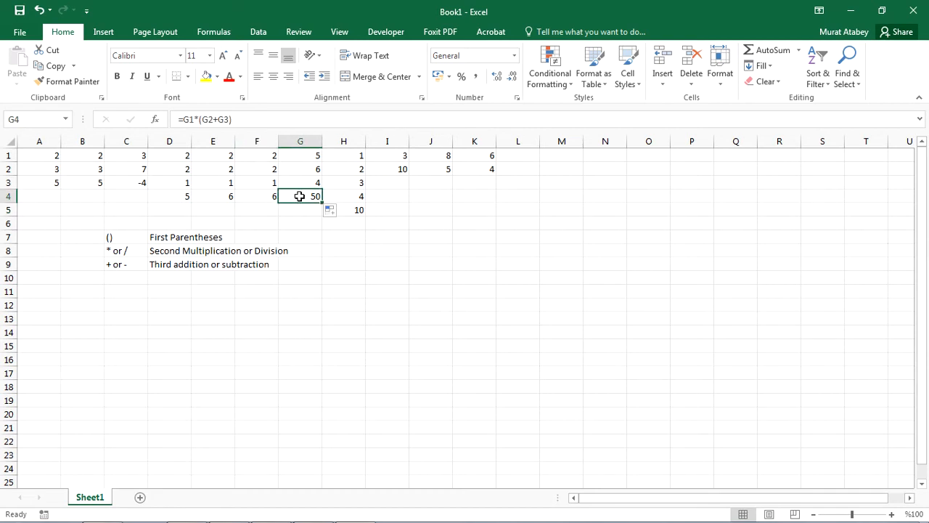
{"action": "double_click", "coordinate": [302, 197]}
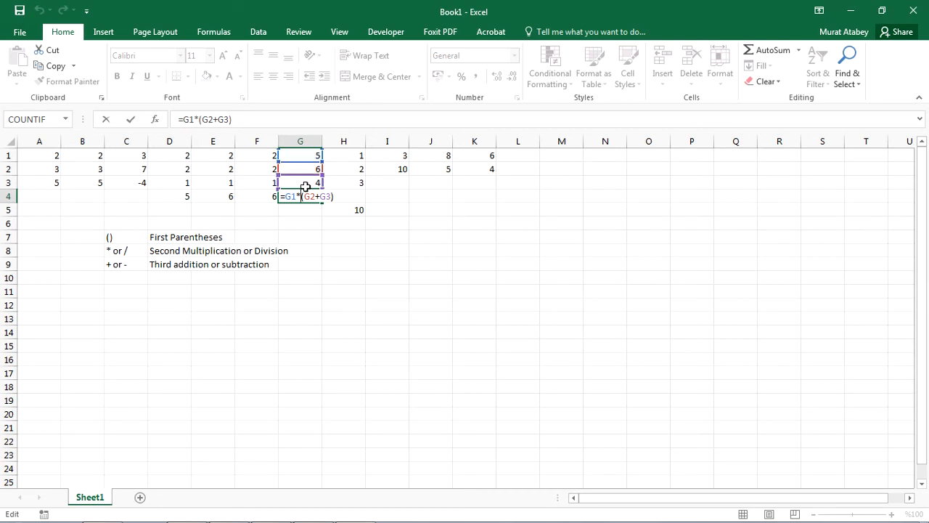
{"action": "key", "text": "ctrl+Return"}
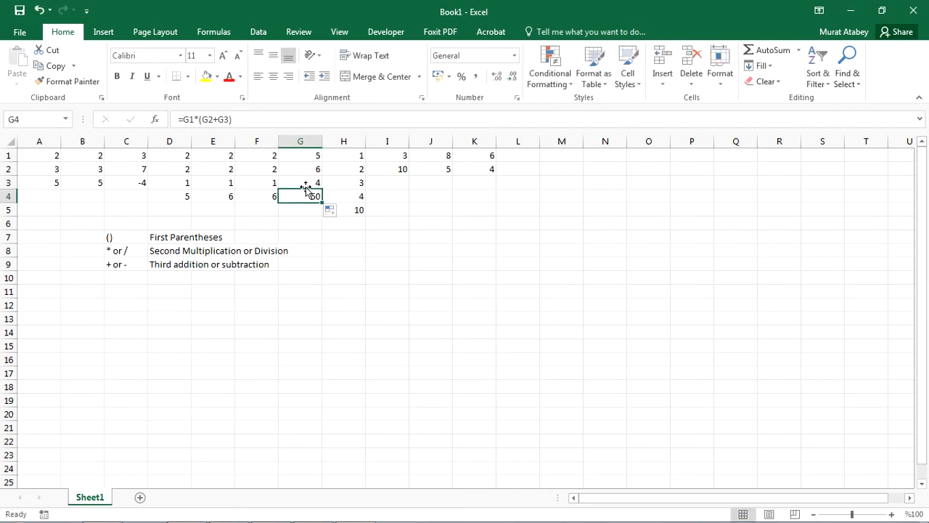
Examine the SUM formula in H5, including its function name and the range H1:H4 on the sheet
{"action": "left_click", "coordinate": [358, 209]}
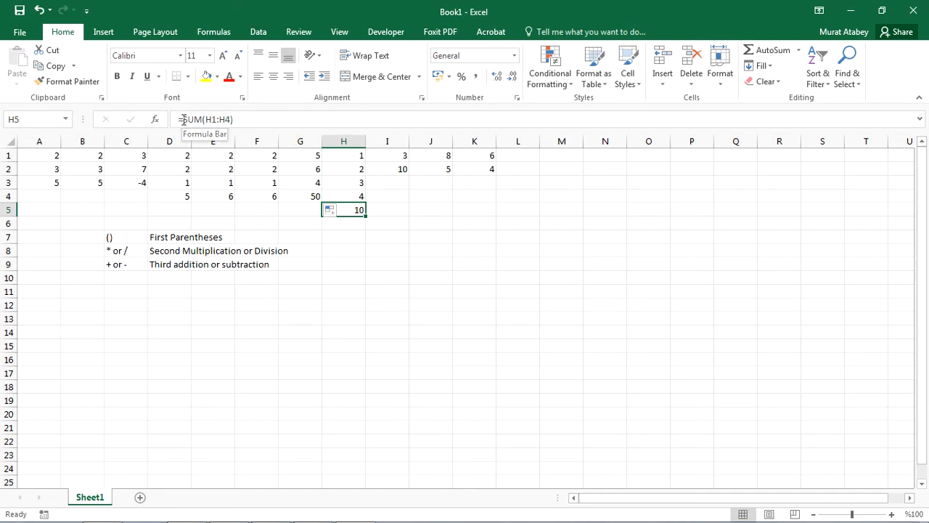
{"action": "left_click_drag", "start_coordinate": [184, 119], "coordinate": [202, 119]}
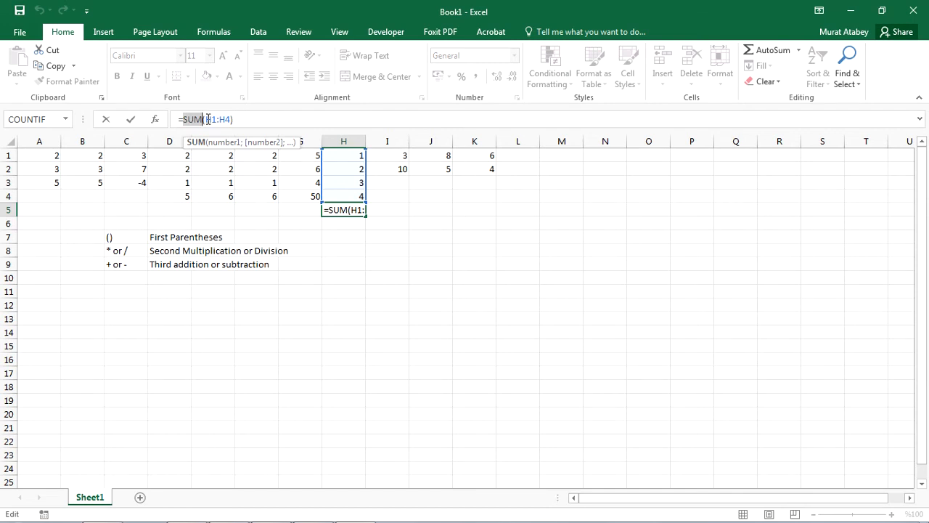
{"action": "left_click_drag", "start_coordinate": [206, 119], "coordinate": [229, 120]}
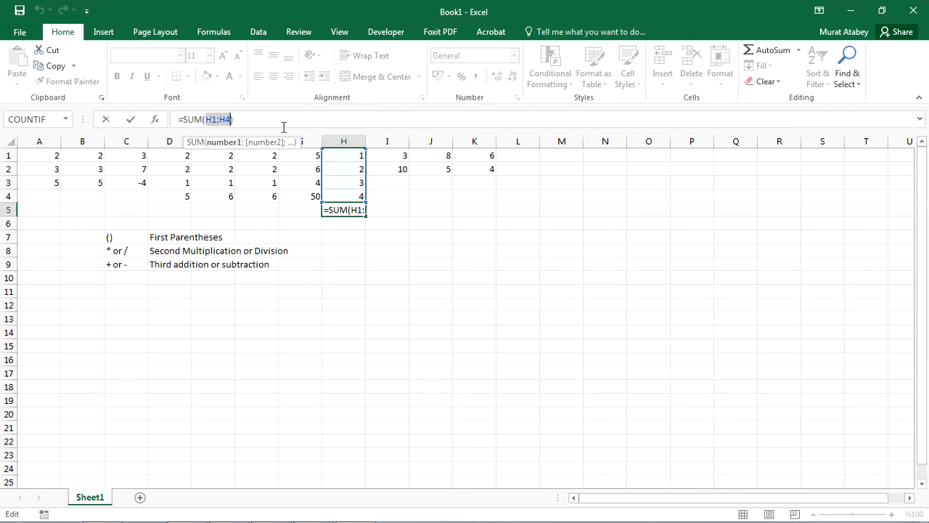
{"action": "key", "text": "ctrl+Return"}
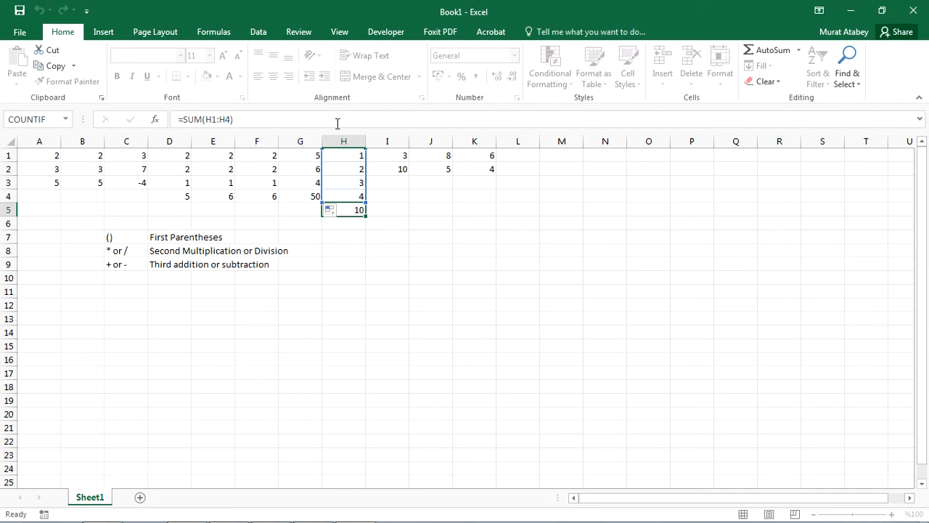
{"action": "left_click_drag", "start_coordinate": [339, 154], "coordinate": [338, 195]}
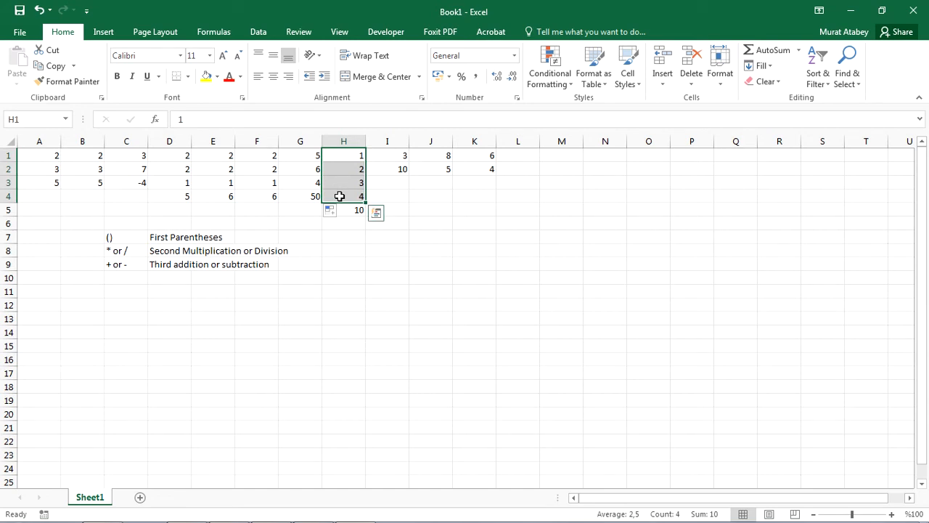
{"action": "left_click", "coordinate": [346, 210]}
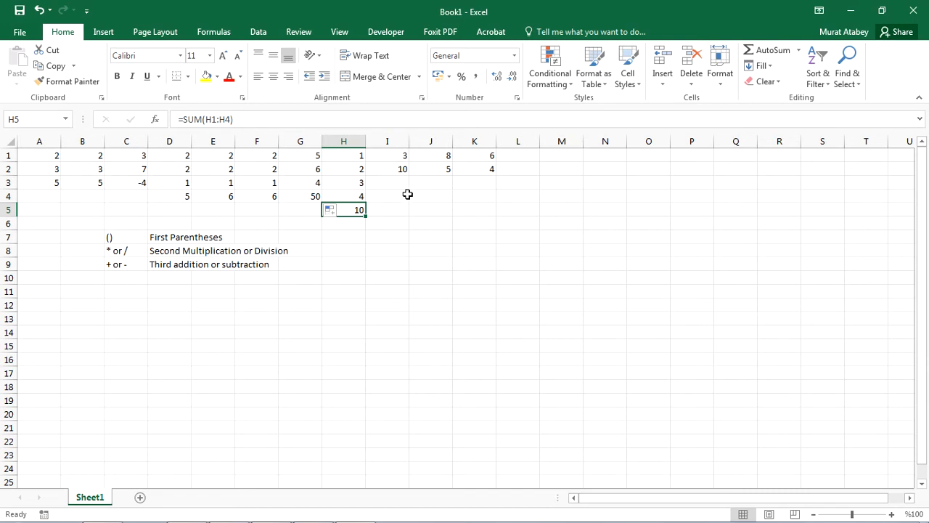
Insert the COUNTIF function from the Statistical category into cell L3
{"action": "left_click", "coordinate": [485, 184]}
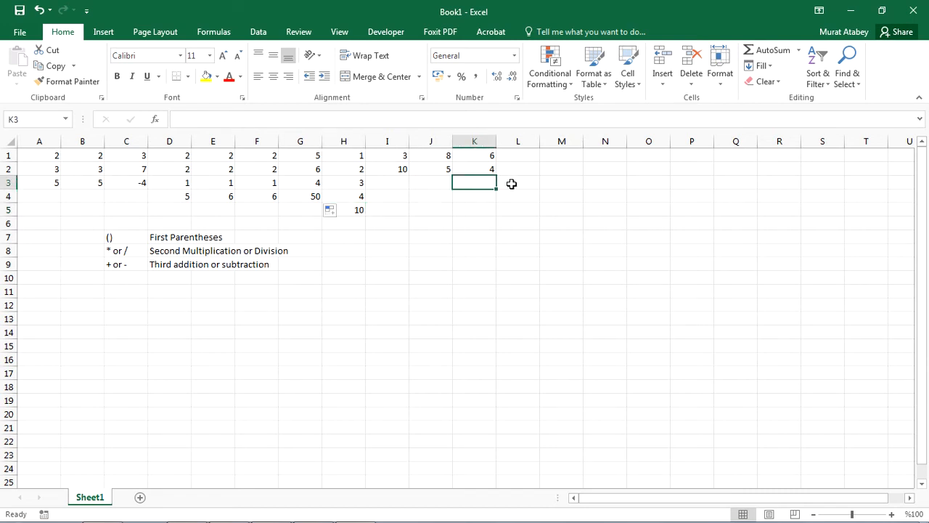
{"action": "left_click", "coordinate": [511, 184]}
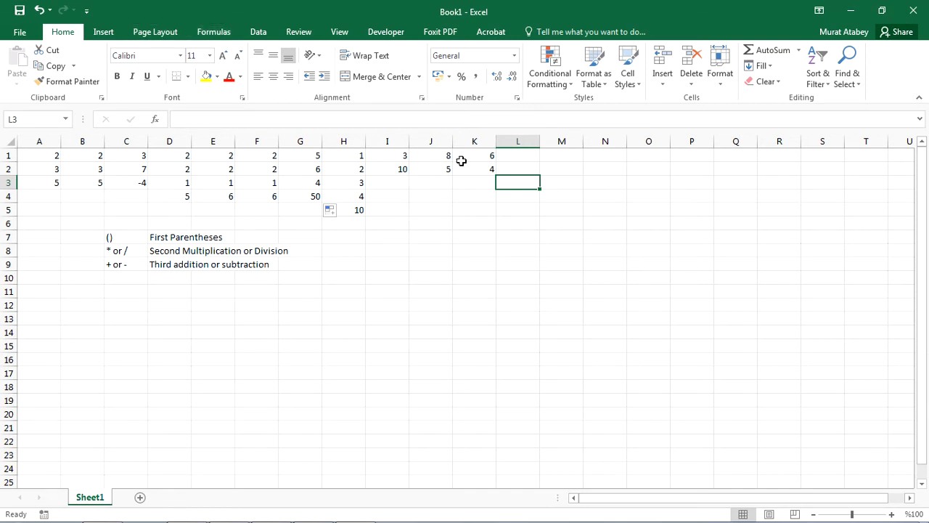
{"action": "left_click", "coordinate": [214, 32]}
{"action": "left_click", "coordinate": [20, 63]}
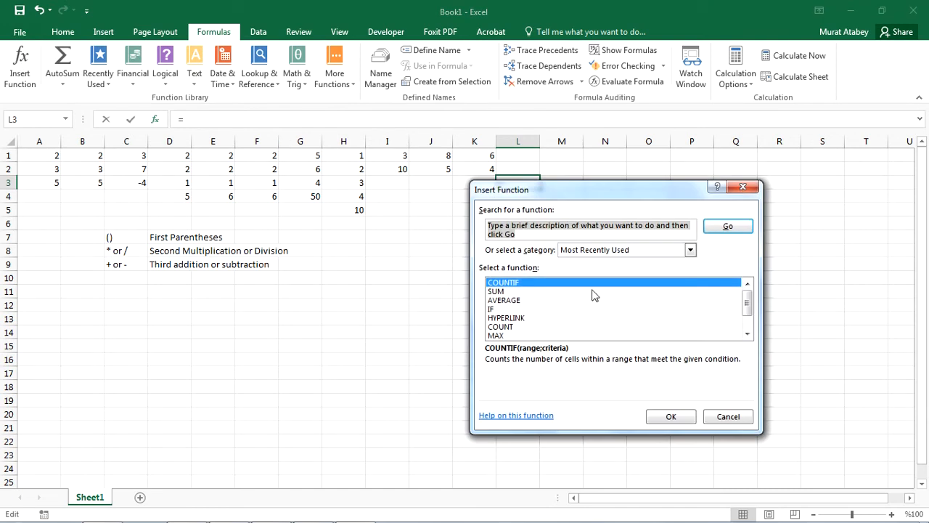
{"action": "left_click", "coordinate": [690, 250]}
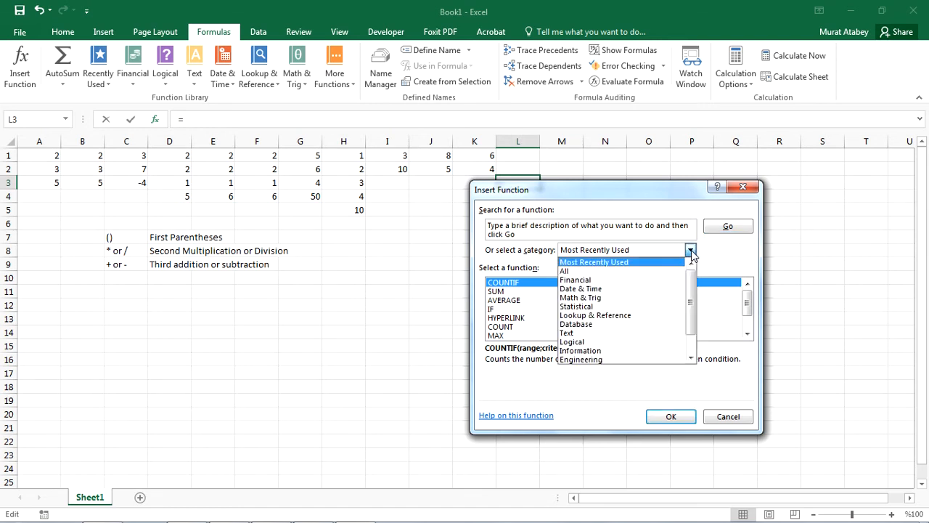
{"action": "left_click", "coordinate": [595, 307]}
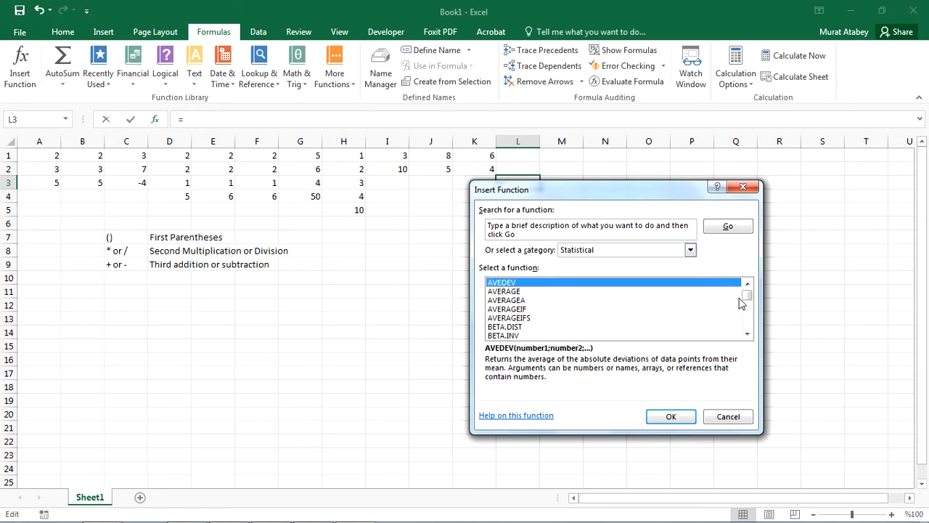
{"action": "left_click_drag", "start_coordinate": [748, 288], "coordinate": [751, 301]}
{"action": "left_click", "coordinate": [513, 336]}
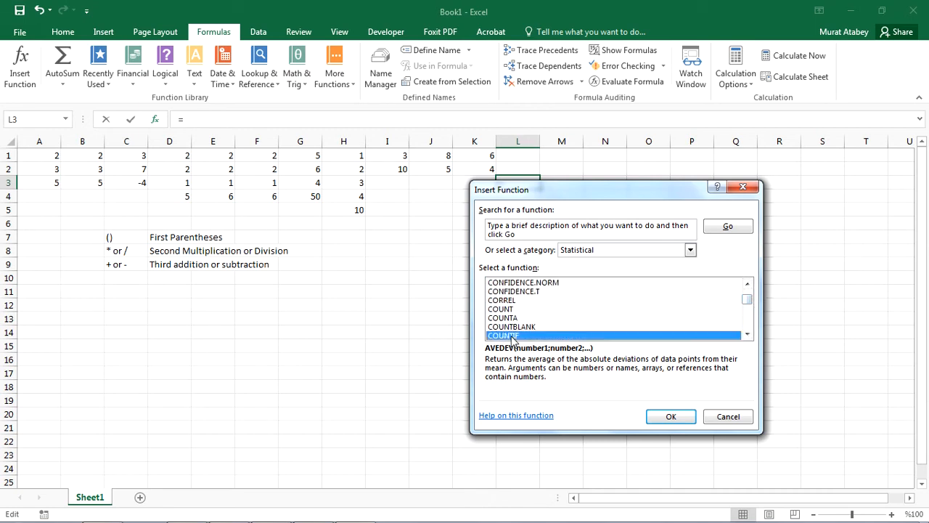
{"action": "left_click", "coordinate": [676, 416]}
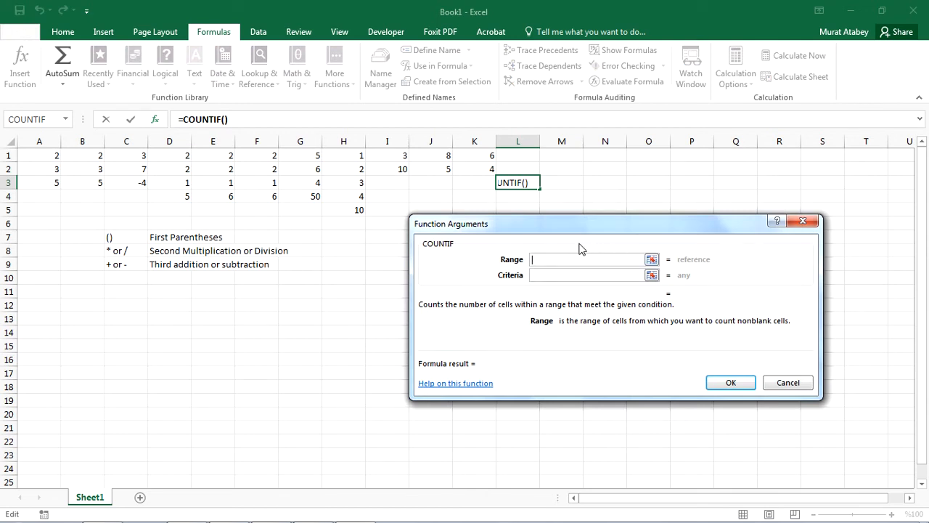
Set the COUNTIF arguments in L3 to range I1:K2 and criteria >5, and accept the formula
{"action": "left_click", "coordinate": [652, 260]}
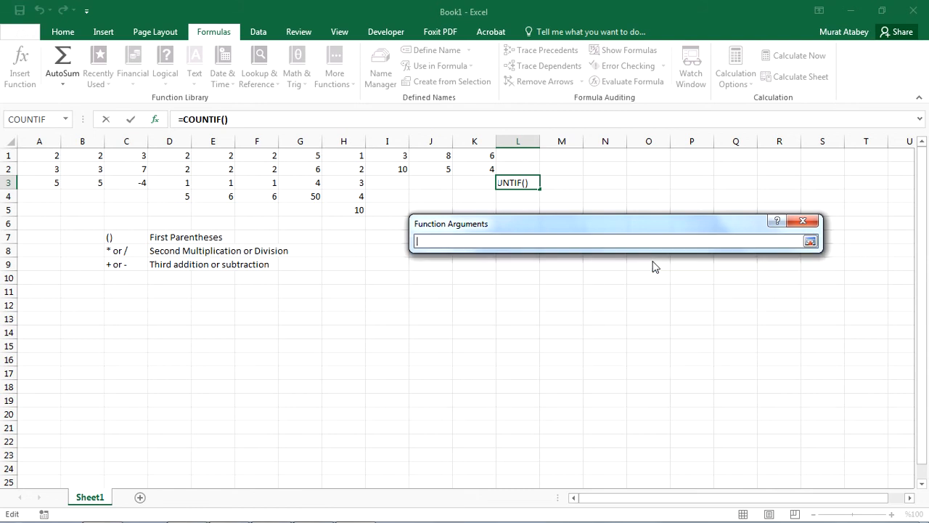
{"action": "left_click", "coordinate": [392, 154]}
{"action": "left_click_drag", "start_coordinate": [393, 154], "coordinate": [501, 177]}
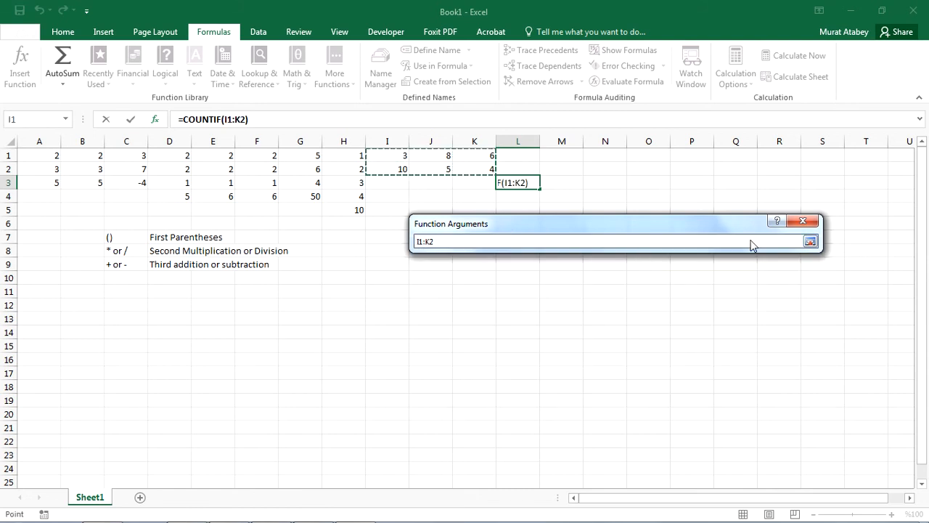
{"action": "left_click", "coordinate": [810, 241]}
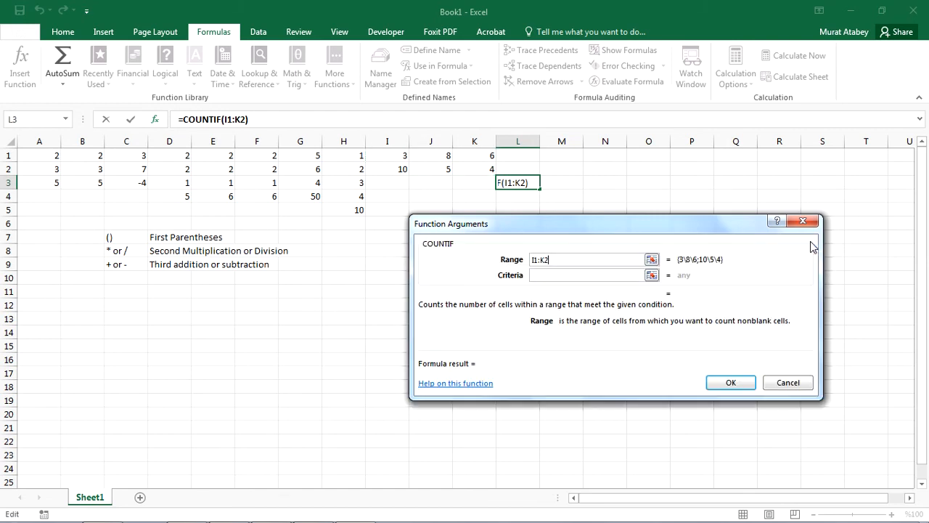
{"action": "left_click", "coordinate": [544, 276]}
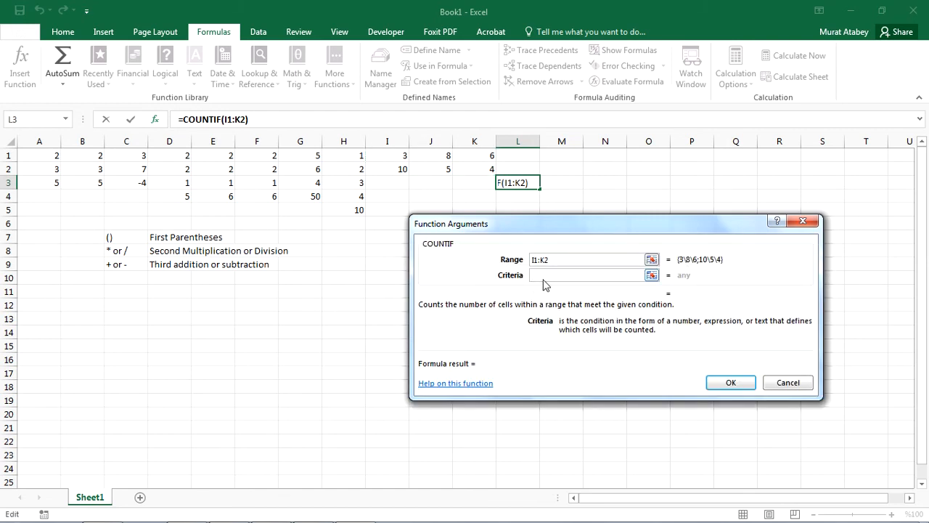
{"action": "type", "text": ">5"}
{"action": "left_click", "coordinate": [730, 383]}
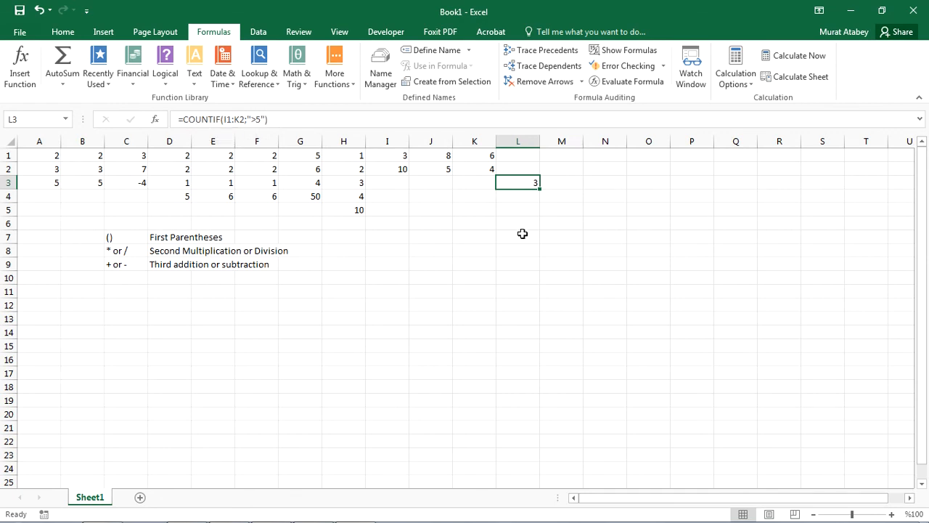
Write the formula =COUNTIF(I1:K2;">5") directly in cell L4
{"action": "left_click", "coordinate": [520, 198]}
{"action": "type", "text": "="}
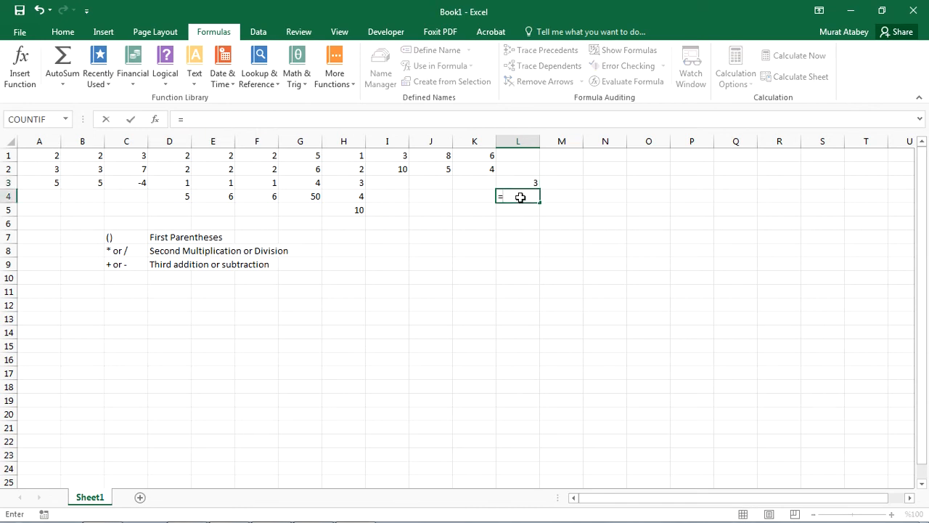
{"action": "type", "text": "COUNTI"}
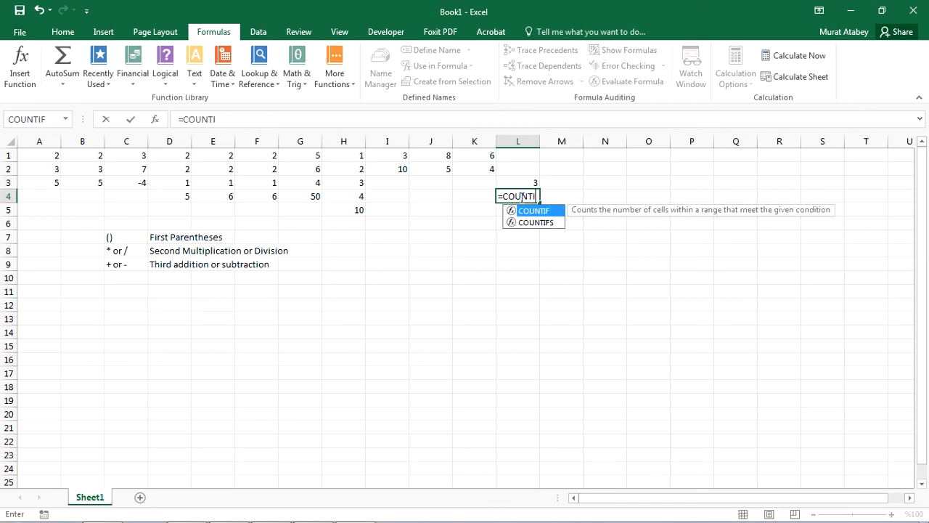
{"action": "type", "text": "F("}
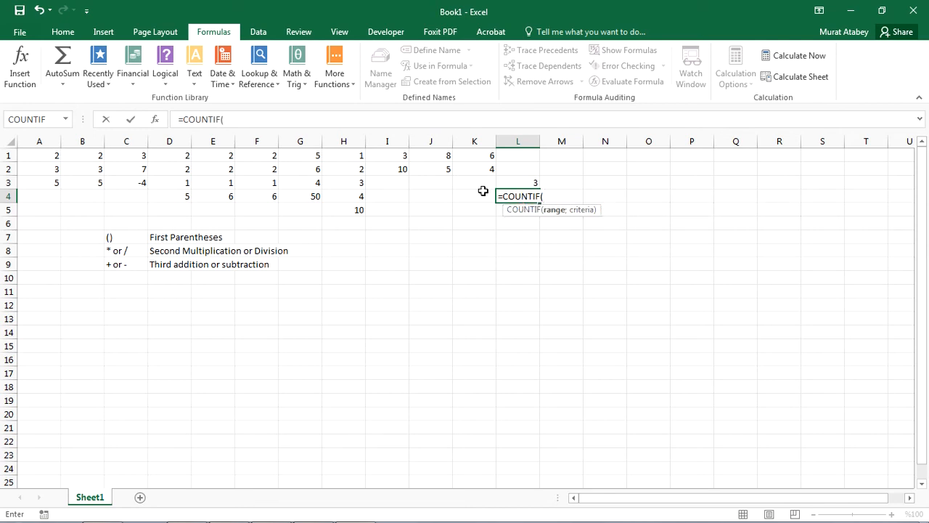
{"action": "left_click_drag", "start_coordinate": [397, 155], "coordinate": [472, 169]}
{"action": "type", "text": ";\">"}
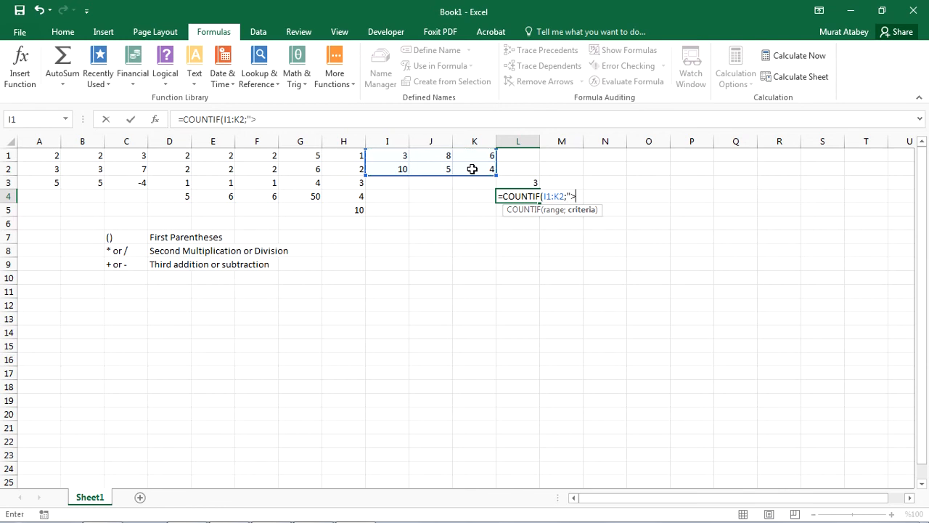
{"action": "type", "text": "5\""}
{"action": "key", "text": "Return"}
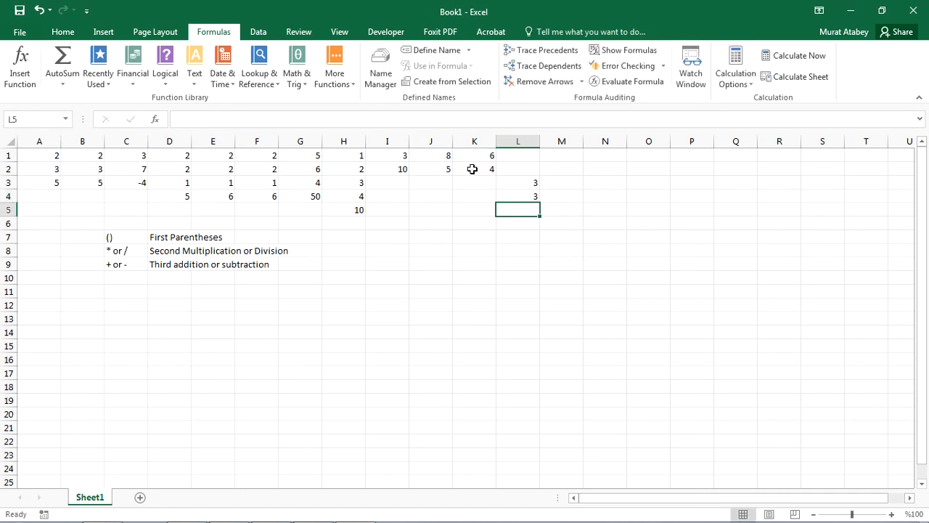